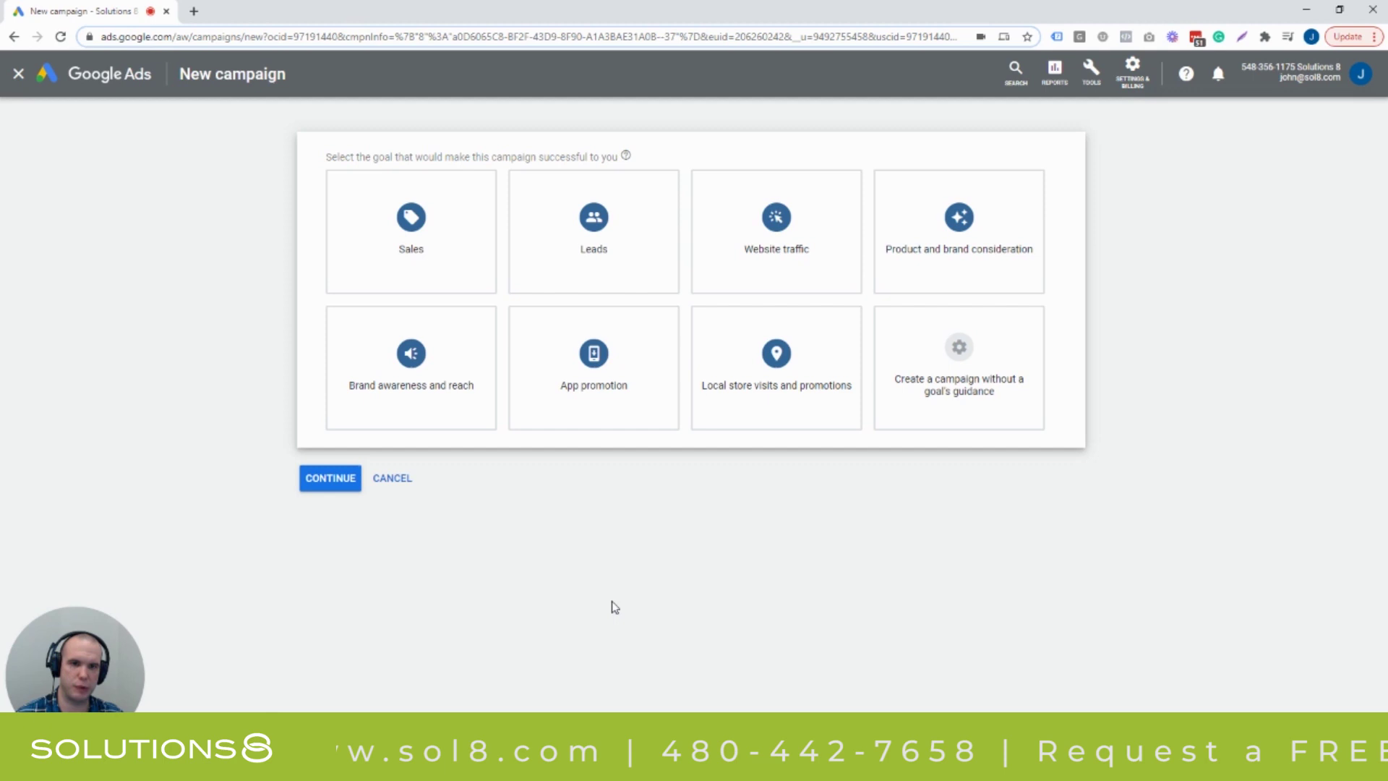
Choose Leads as the campaign goal and Display as the campaign type
left_click(571, 265)
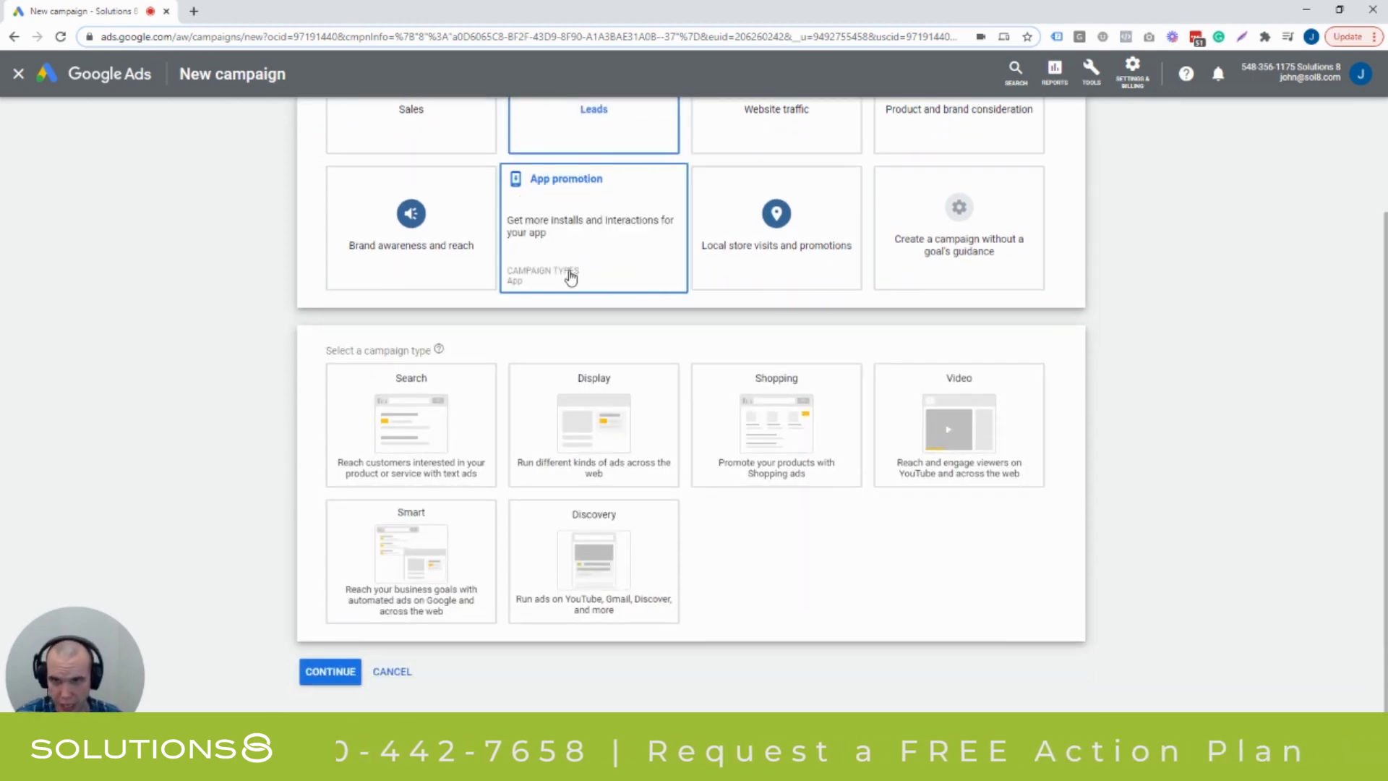
left_click(571, 277)
scroll(638, 340, "up", 2)
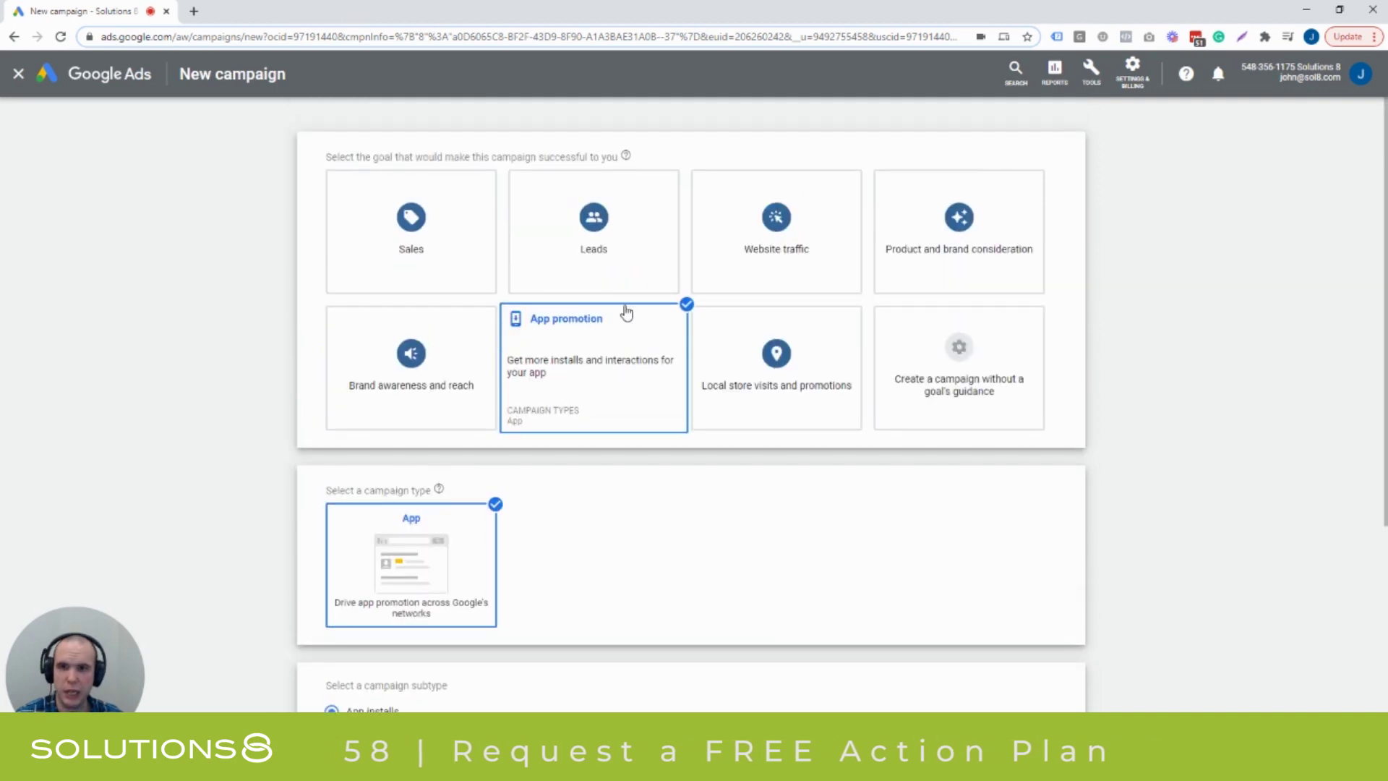
left_click(626, 313)
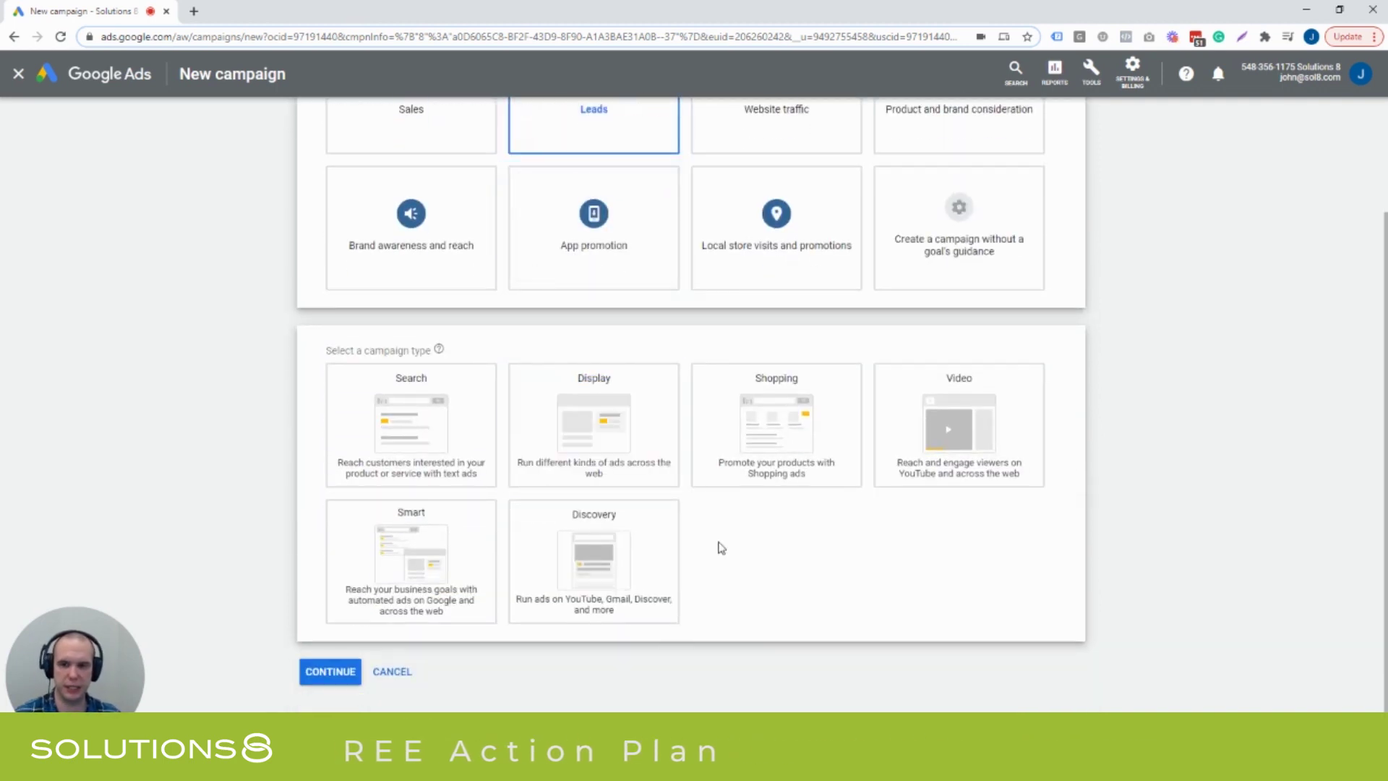
mouse_move(434, 435)
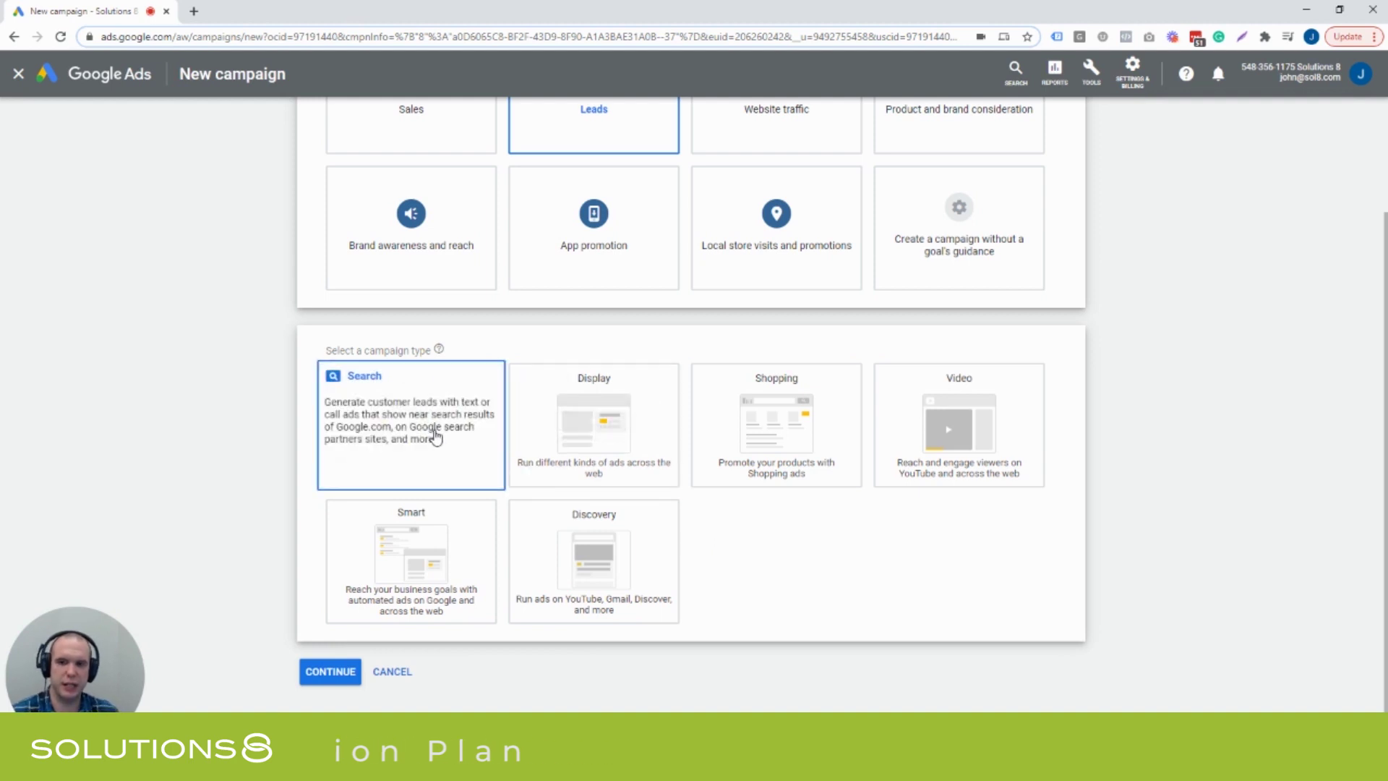
mouse_move(366, 578)
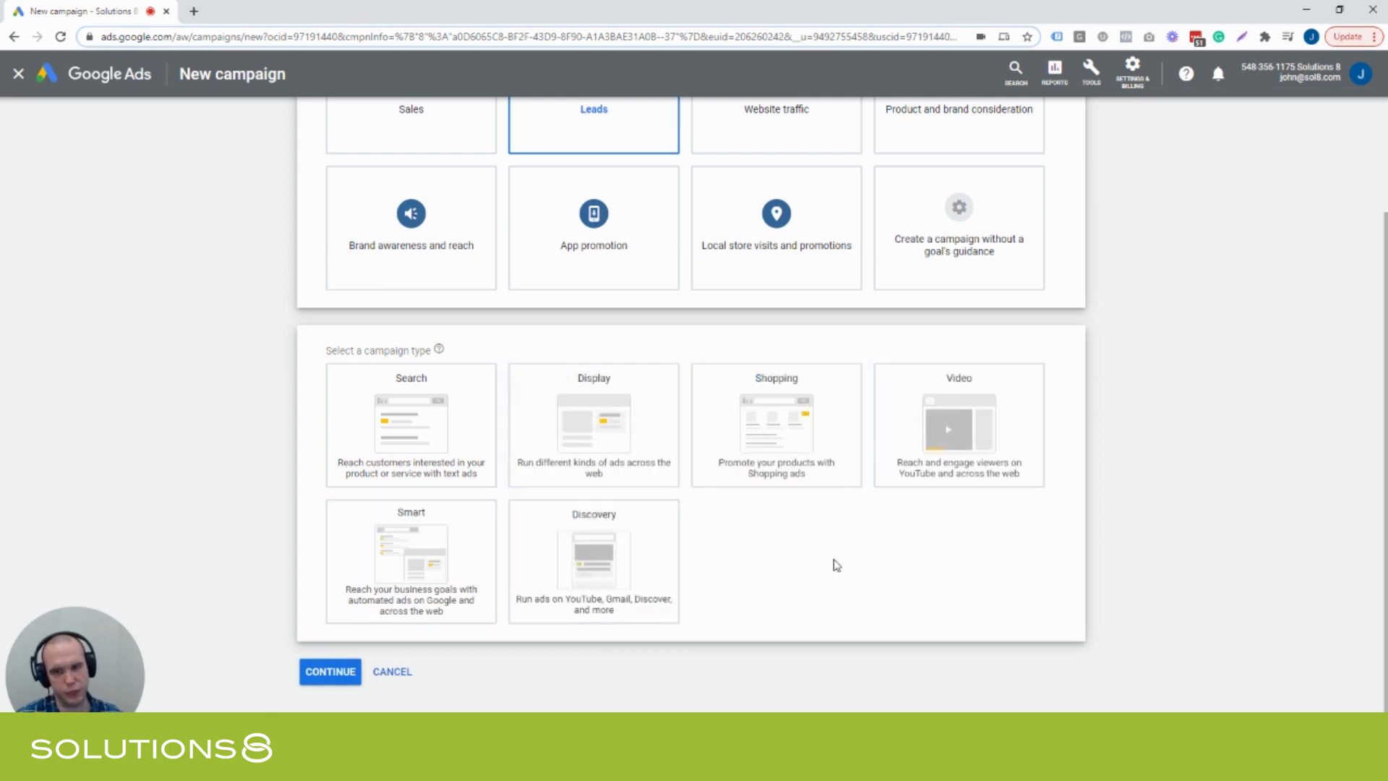
left_click(617, 443)
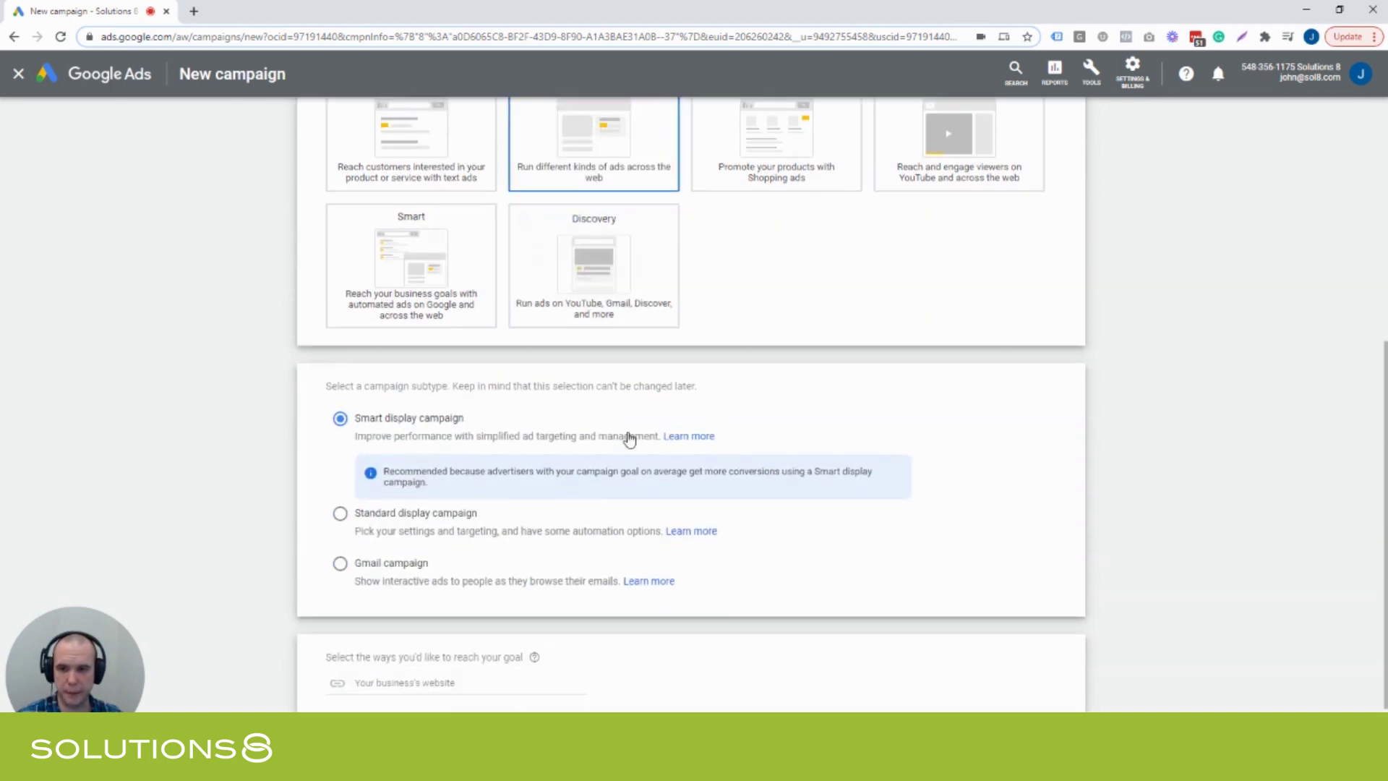
Pick the Standard display campaign subtype and enter google.com as the business website
scroll(629, 437, "down", 1)
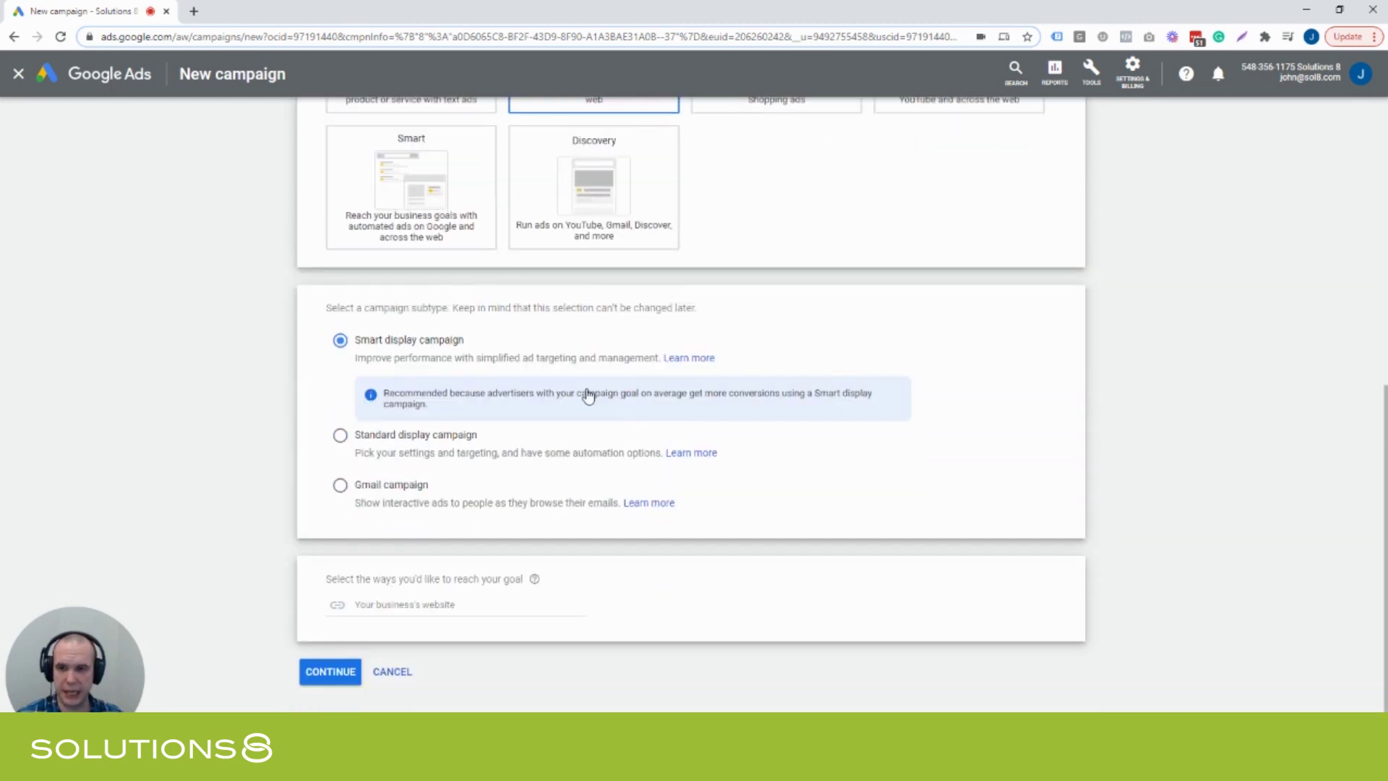
left_click(374, 436)
left_click(388, 395)
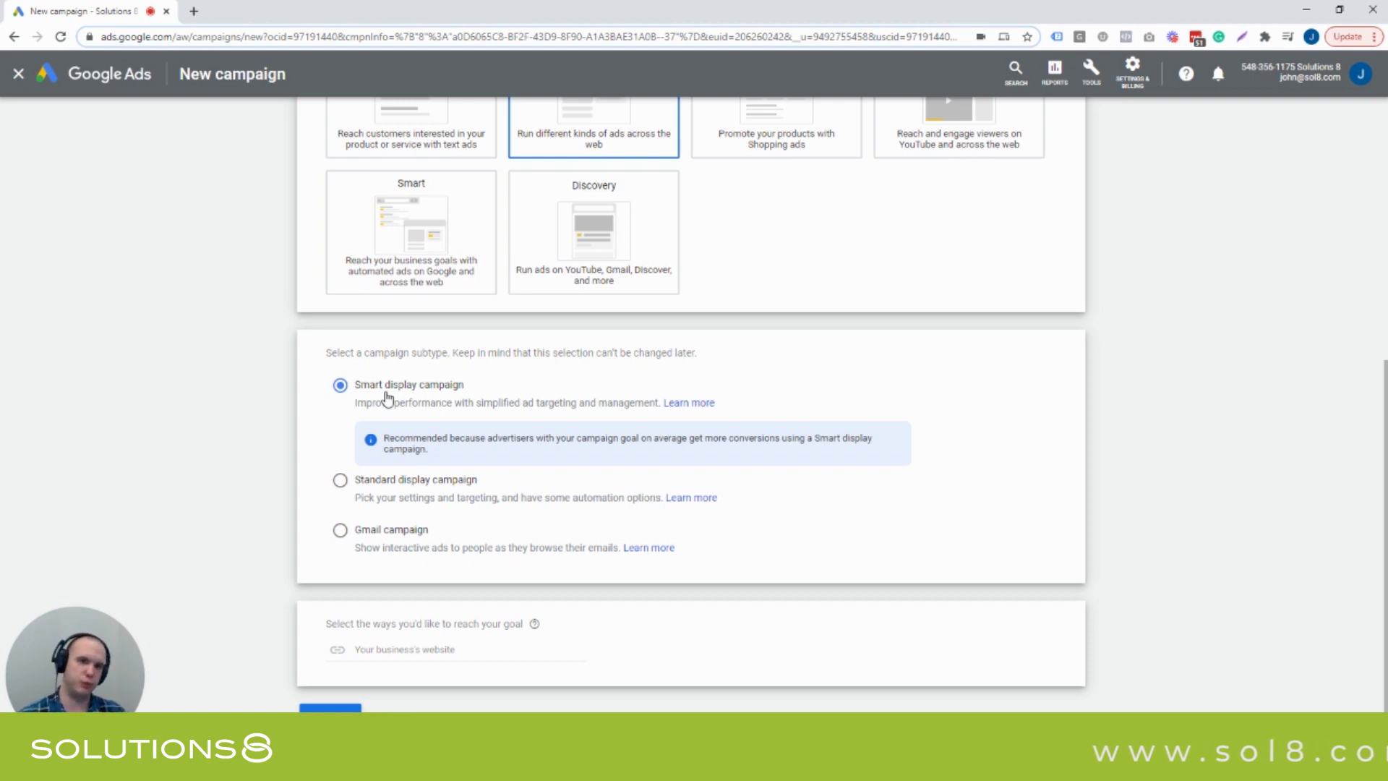
left_click(402, 498)
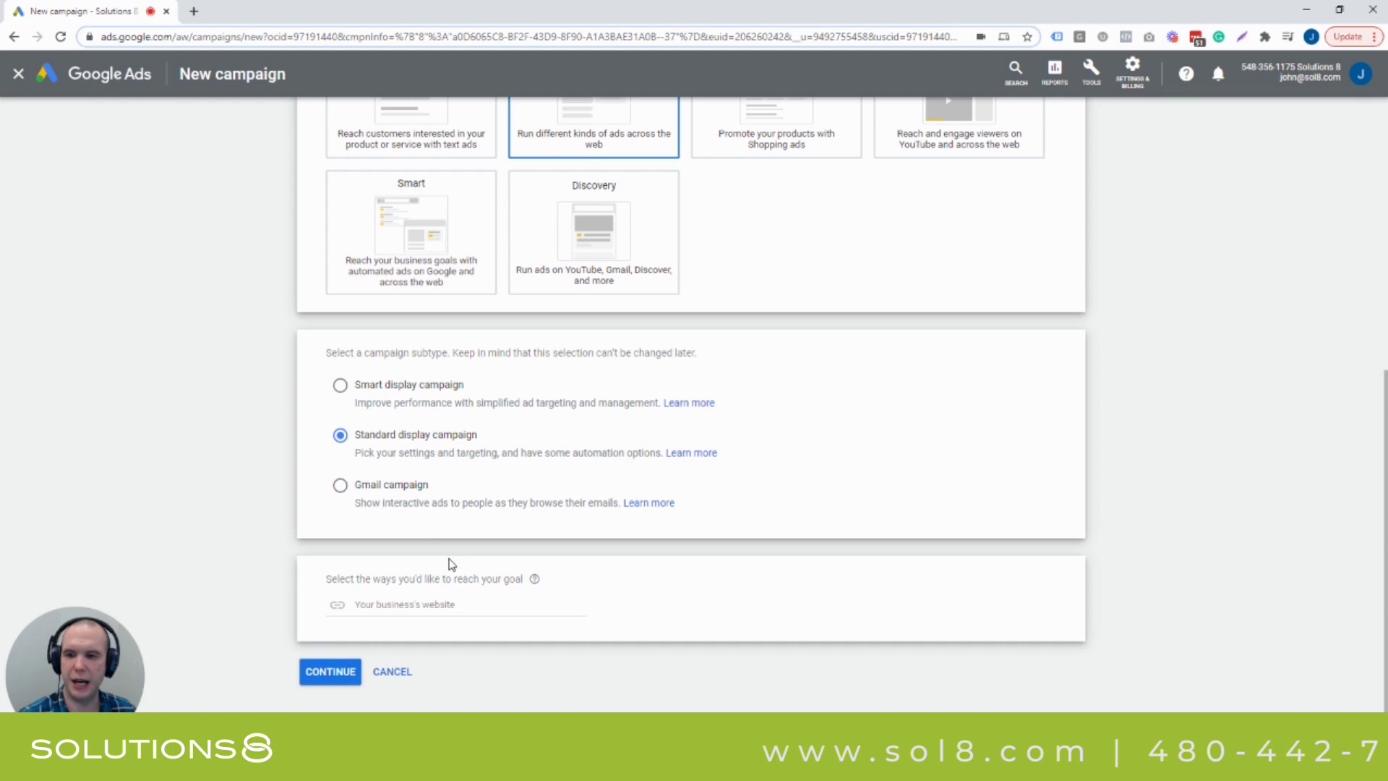
left_click(435, 604)
type("google.com")
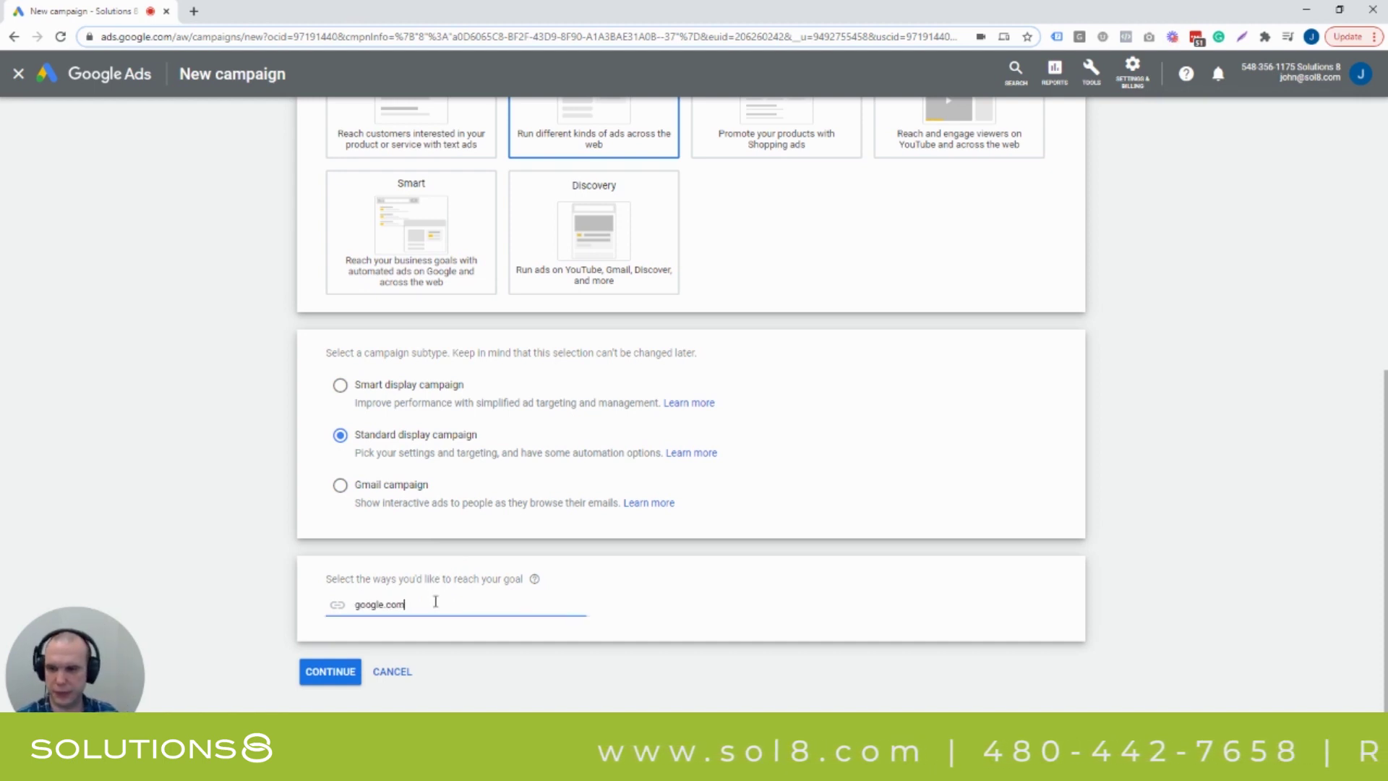
Continue to the settings form, expand additional settings, then back out to the campaign type choices
left_click(345, 674)
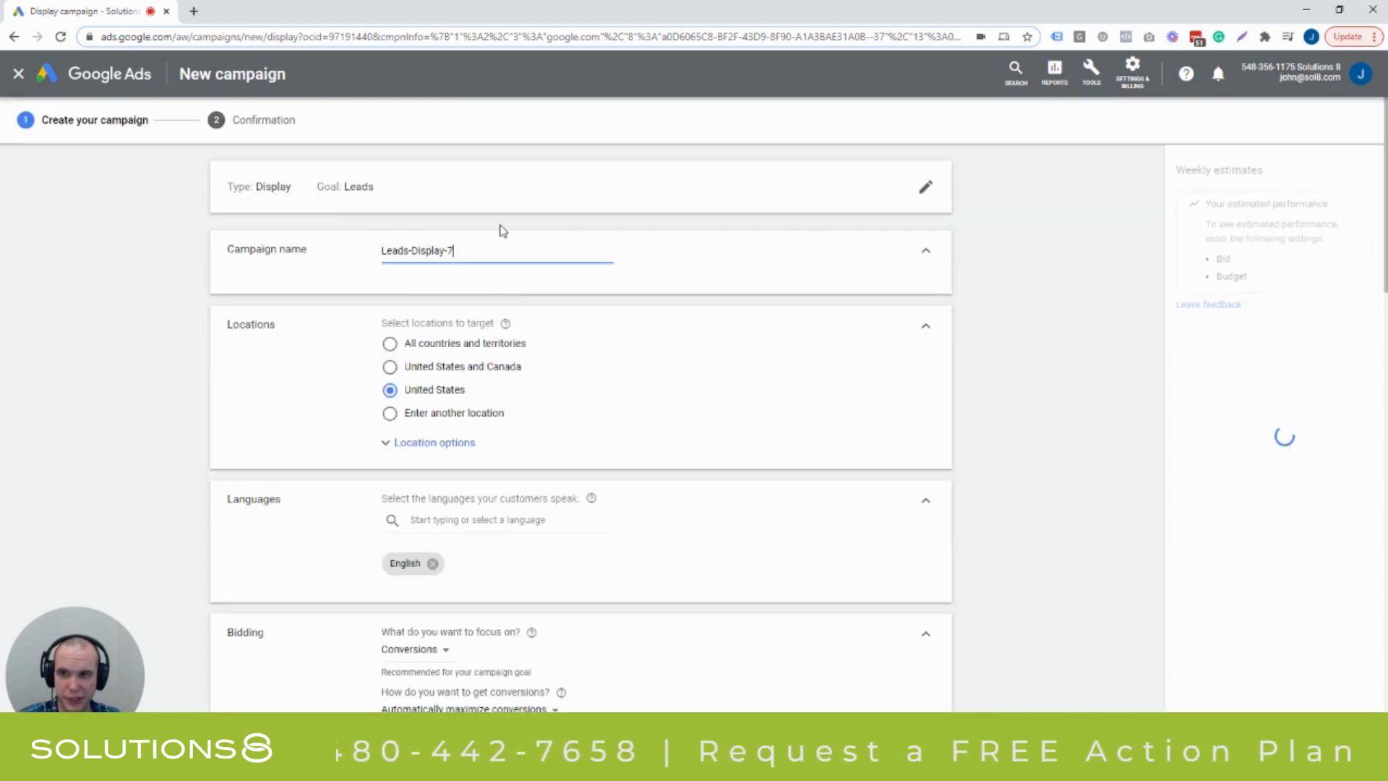
scroll(708, 434, "down", 10)
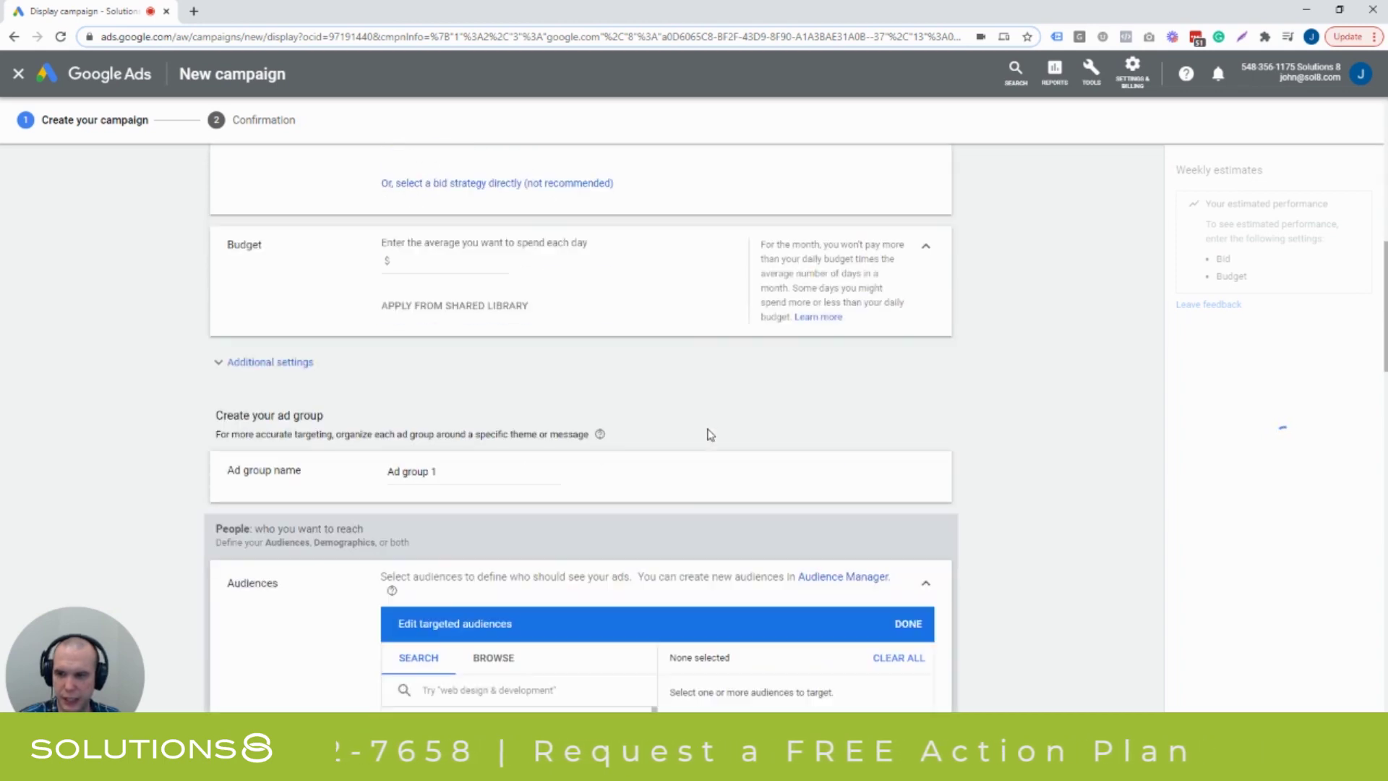
left_click(282, 382)
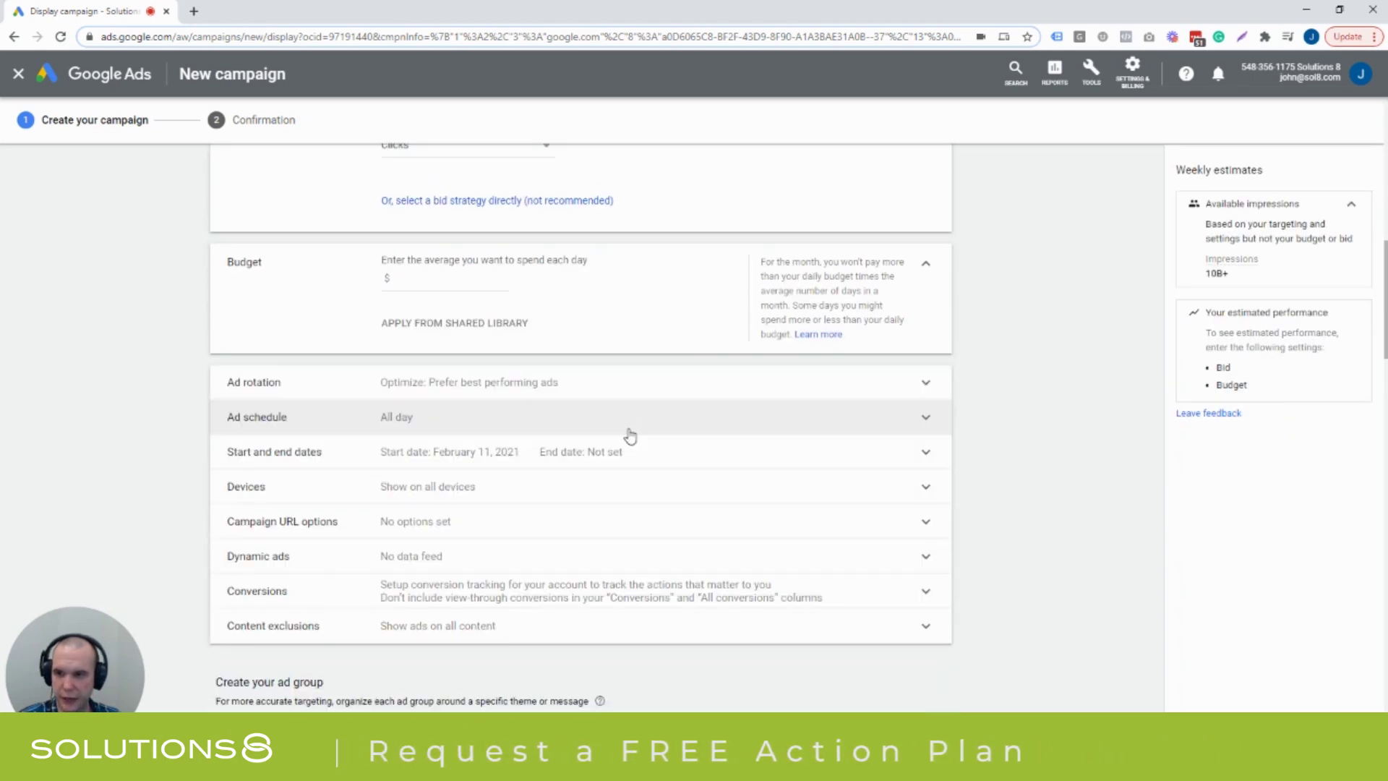
scroll(629, 434, "down", 1)
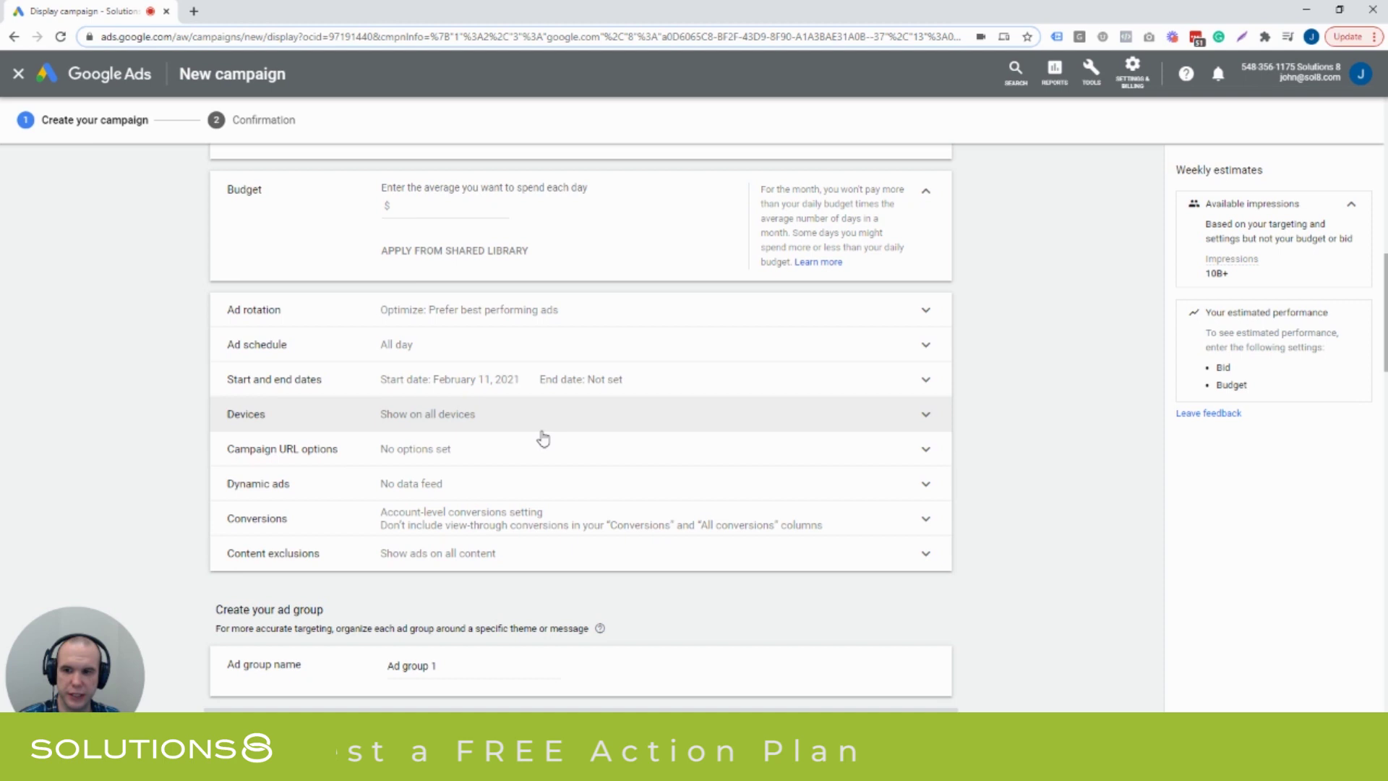
left_click(14, 36)
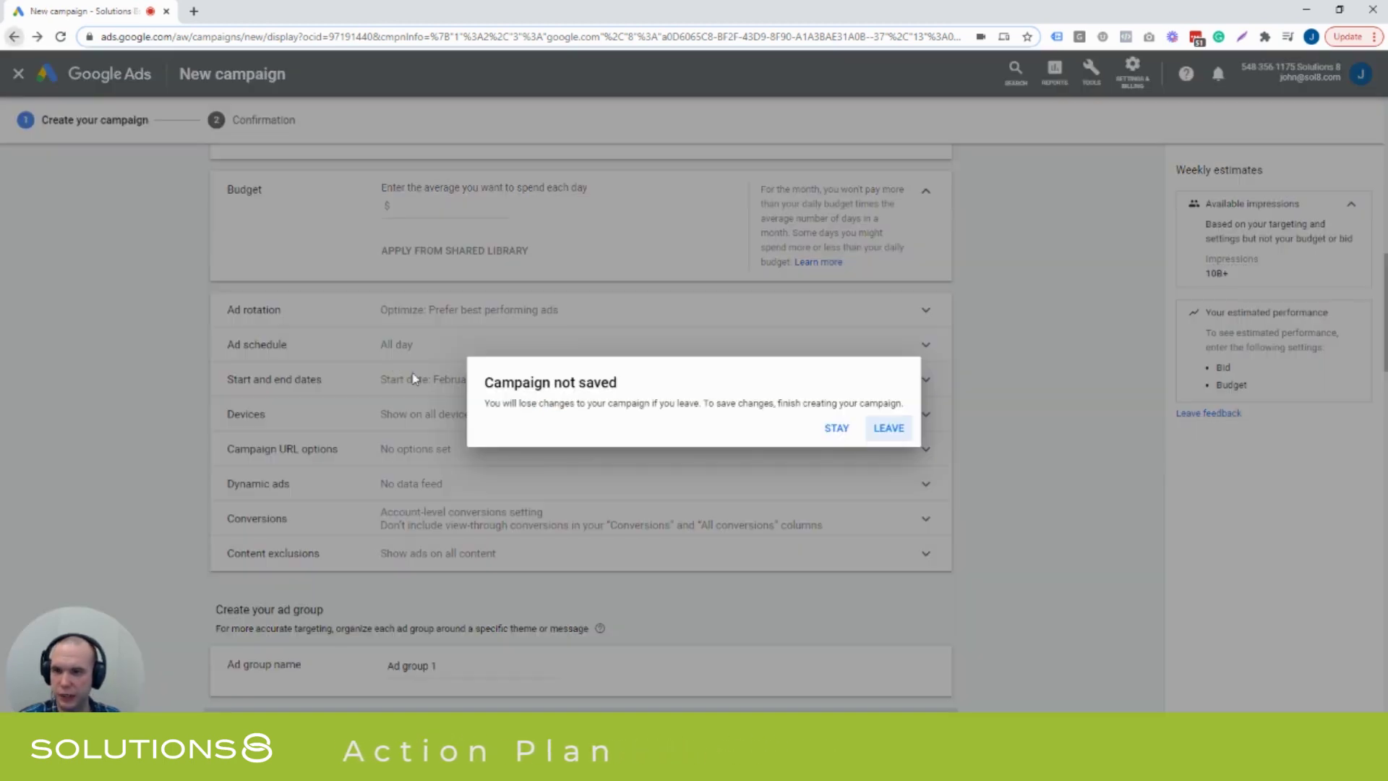
left_click(888, 428)
Reselect Standard display campaign and continue to the Leads-Display-7 settings page
scroll(607, 542, "down", 4)
scroll(607, 542, "down", 4)
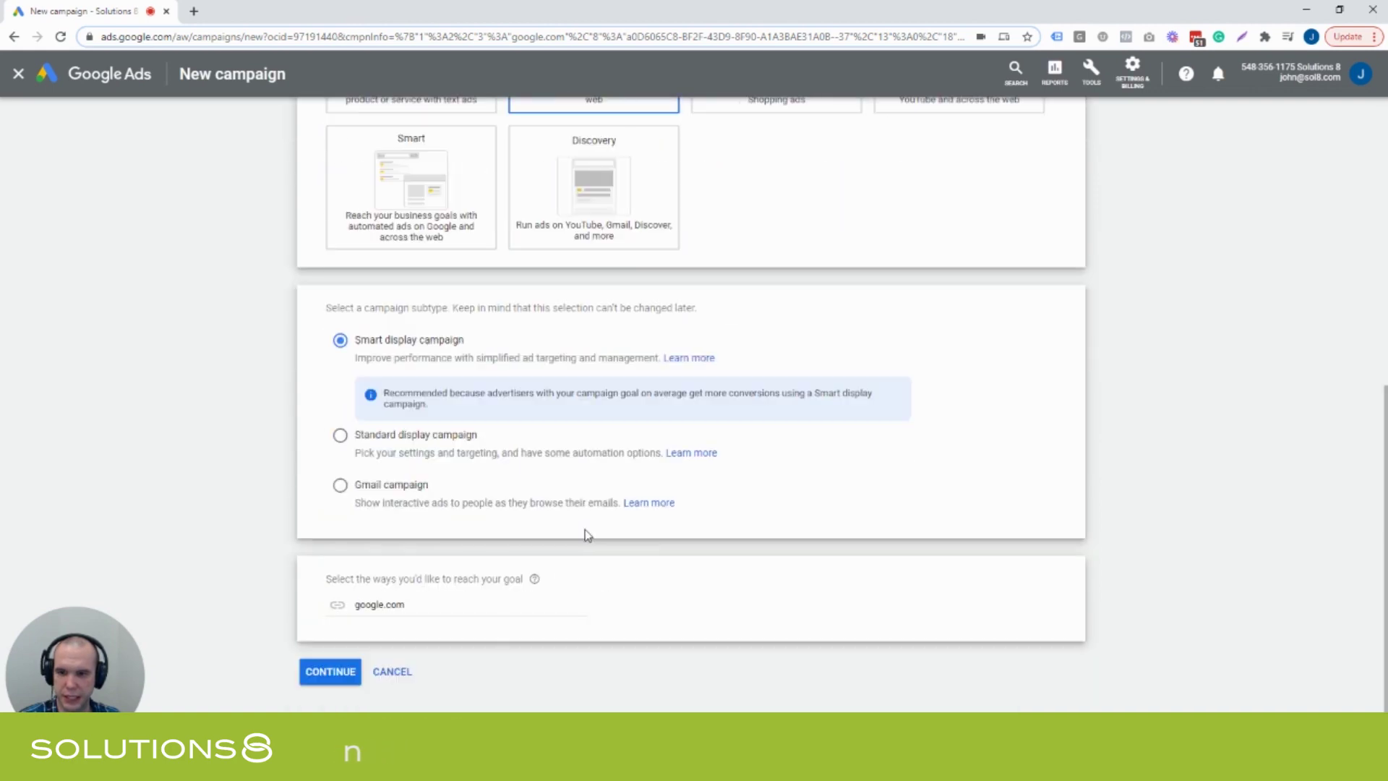
left_click(330, 671)
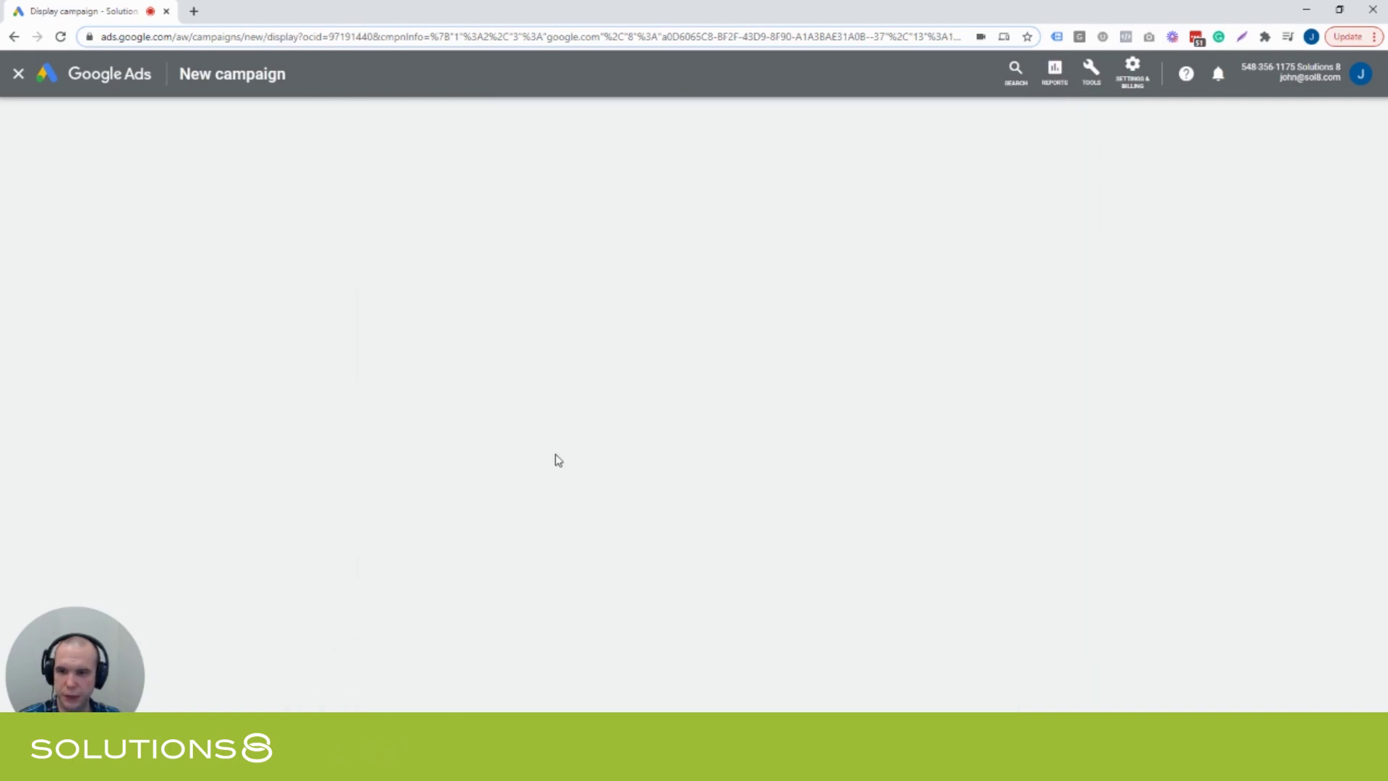
left_click(52, 128)
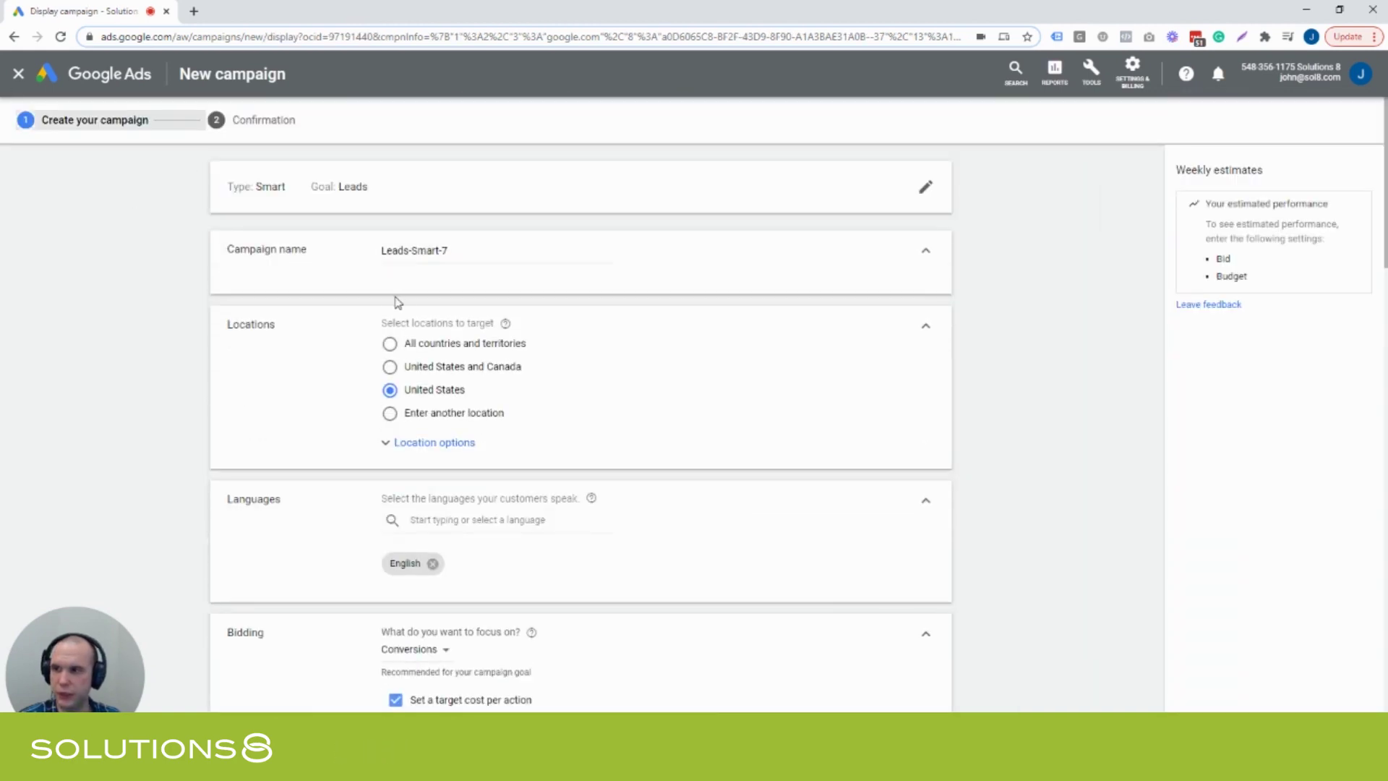
left_click(14, 36)
left_click(889, 427)
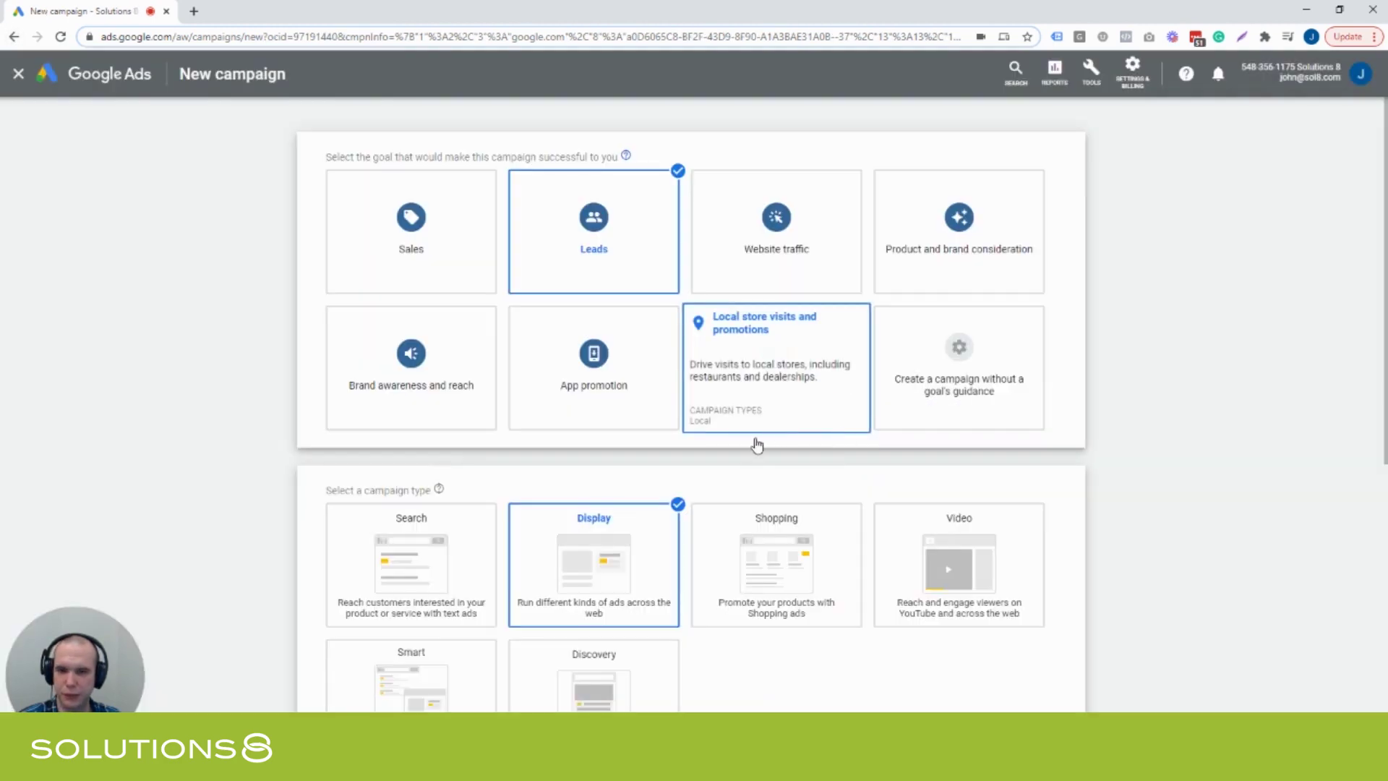
left_click(403, 441)
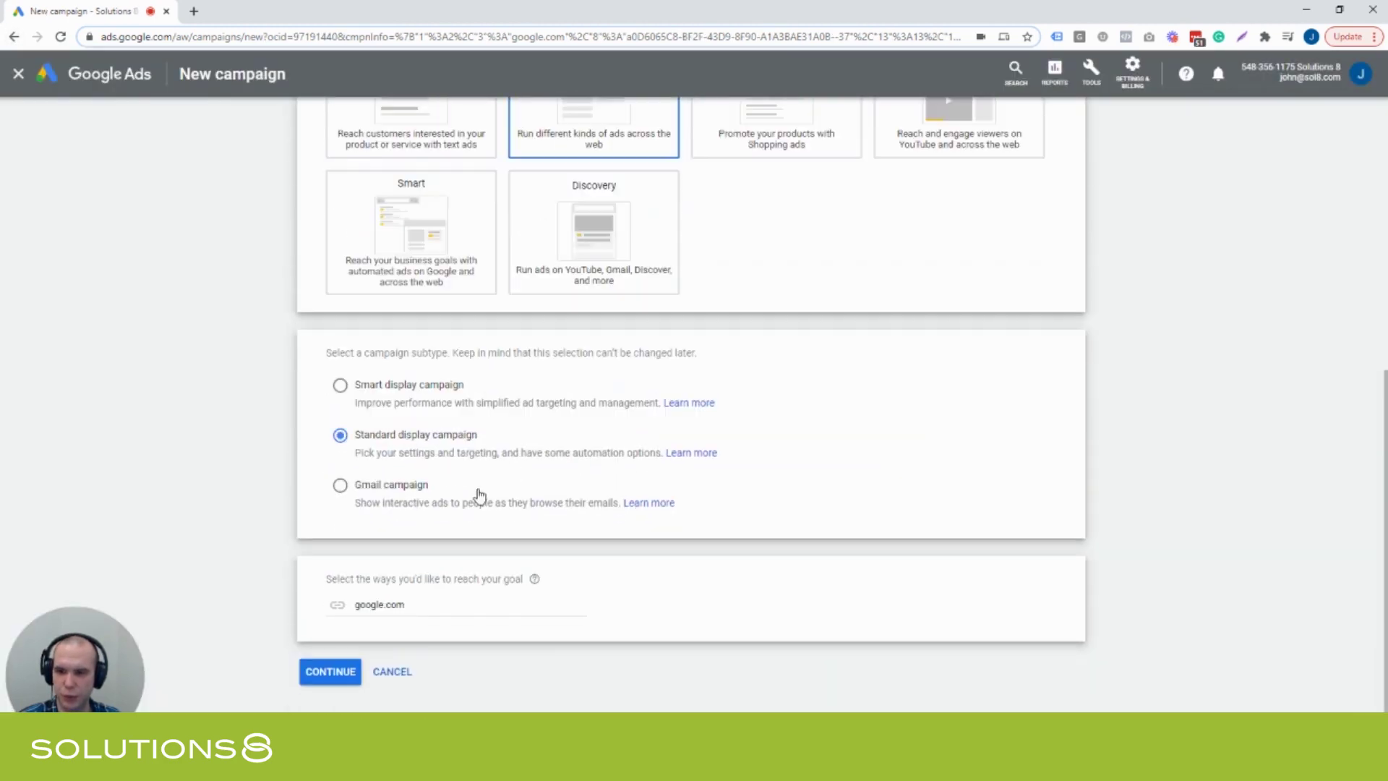
left_click(358, 671)
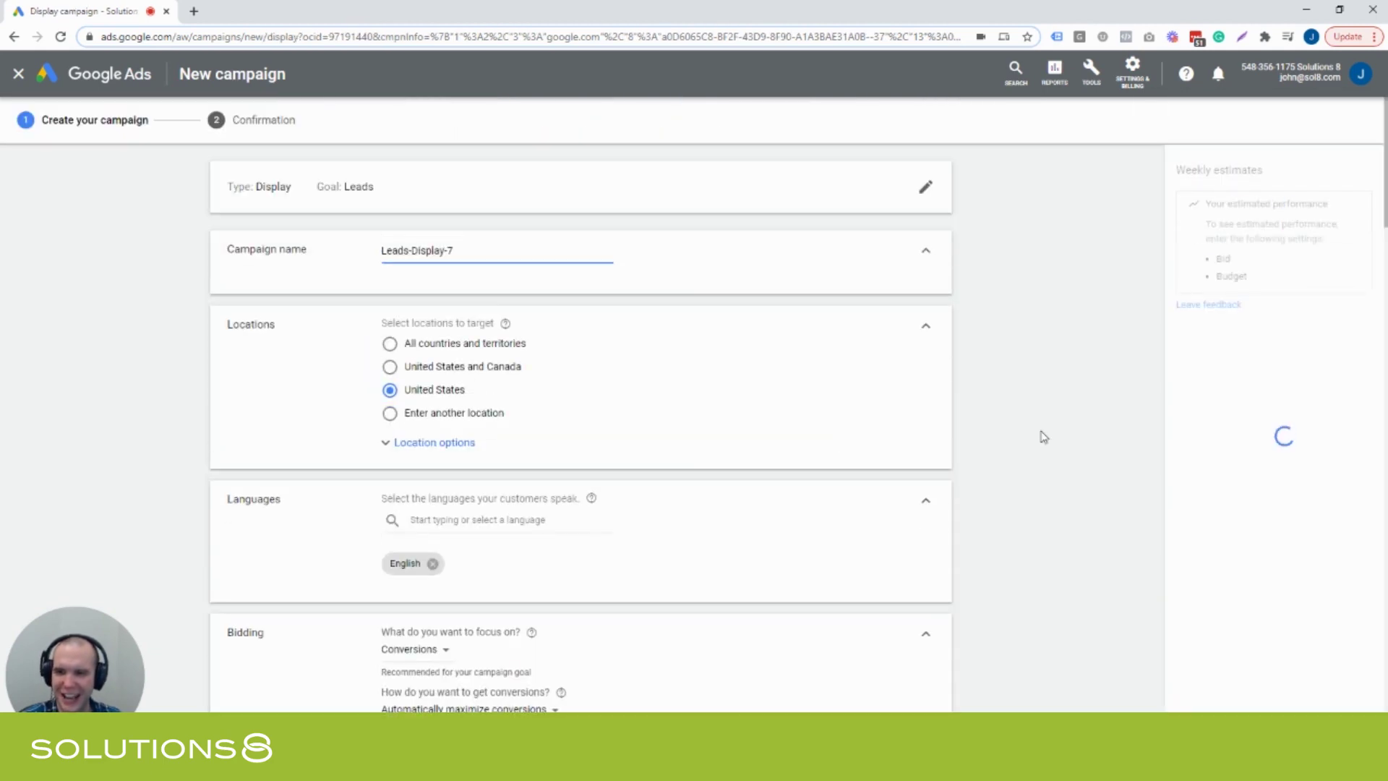
Expand Additional settings and open the Devices row showing ads on all devices
scroll(1040, 435, "down", 15)
scroll(1041, 435, "down", 4)
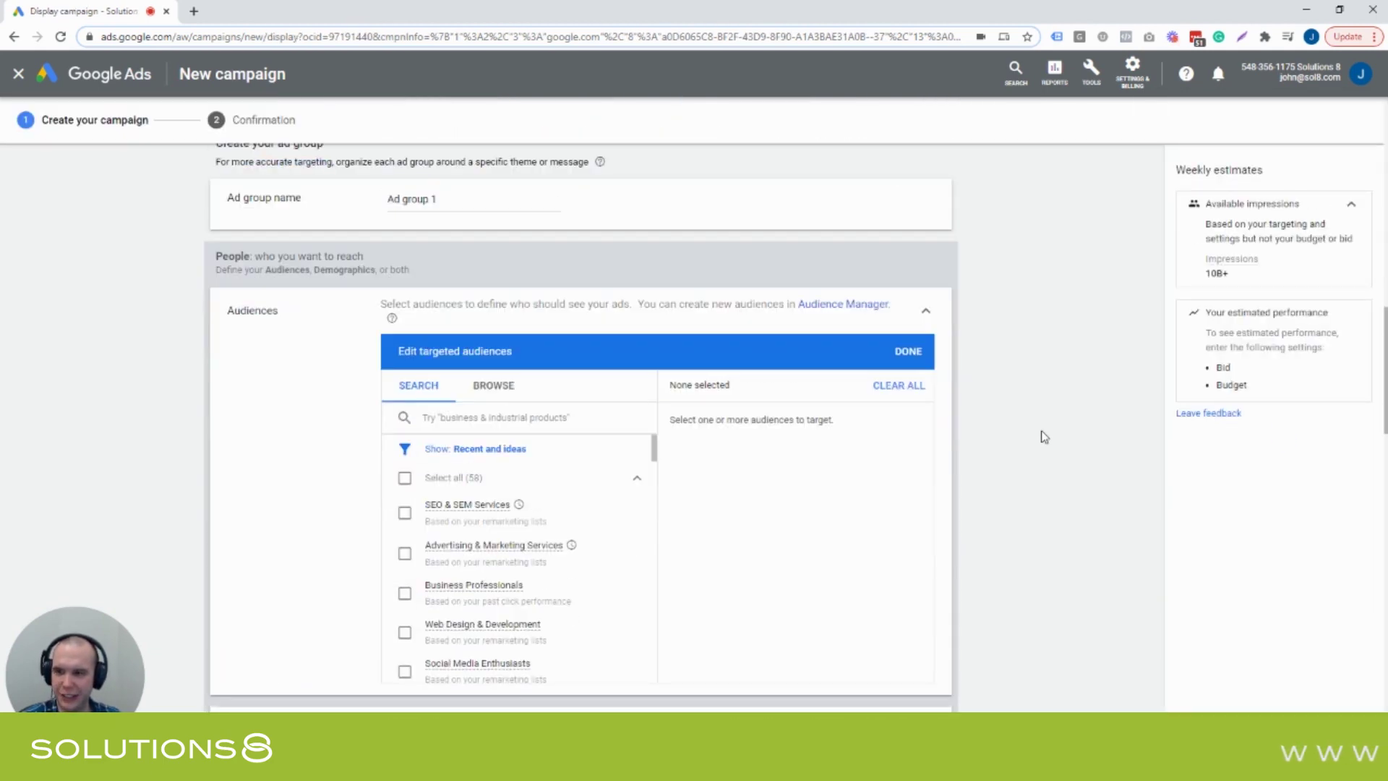
scroll(1041, 435, "up", 6)
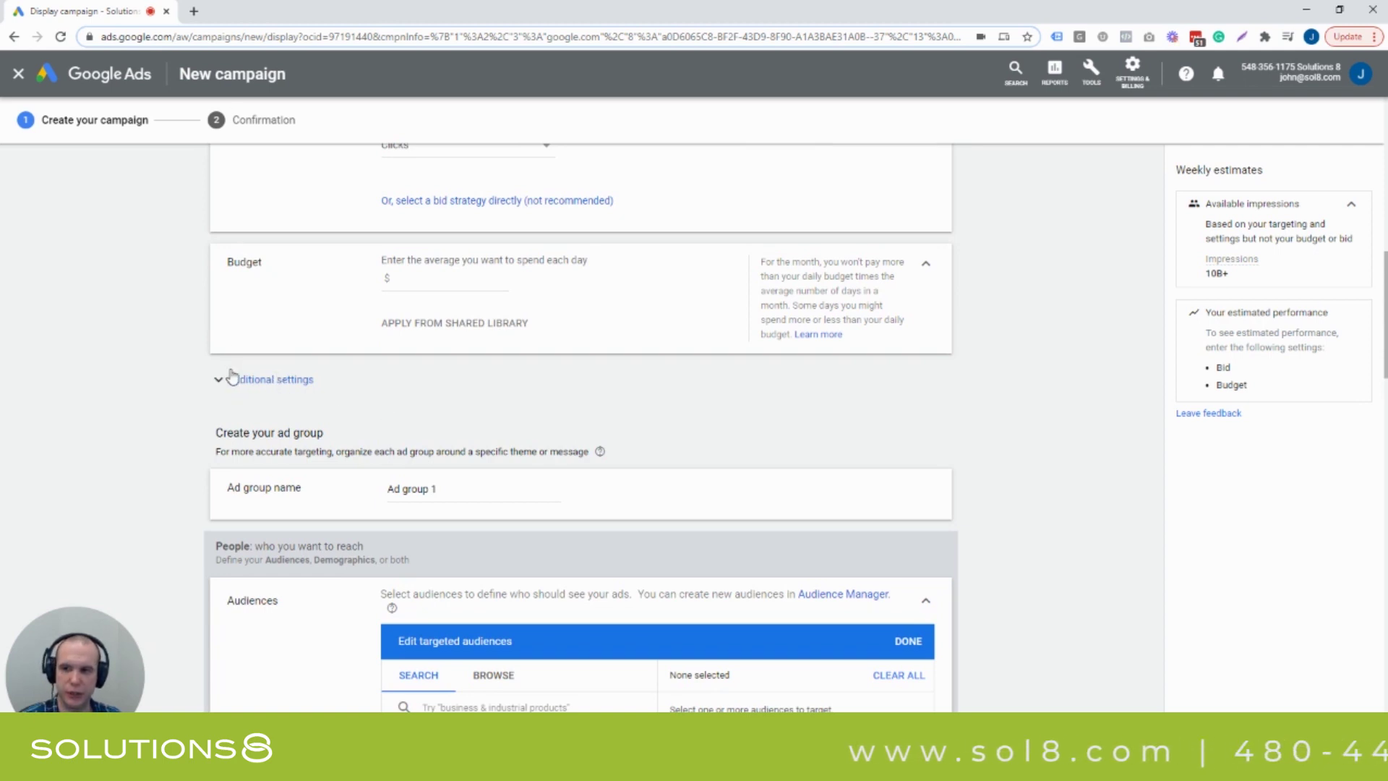
scroll(275, 411, "down", 2)
scroll(273, 411, "up", 3)
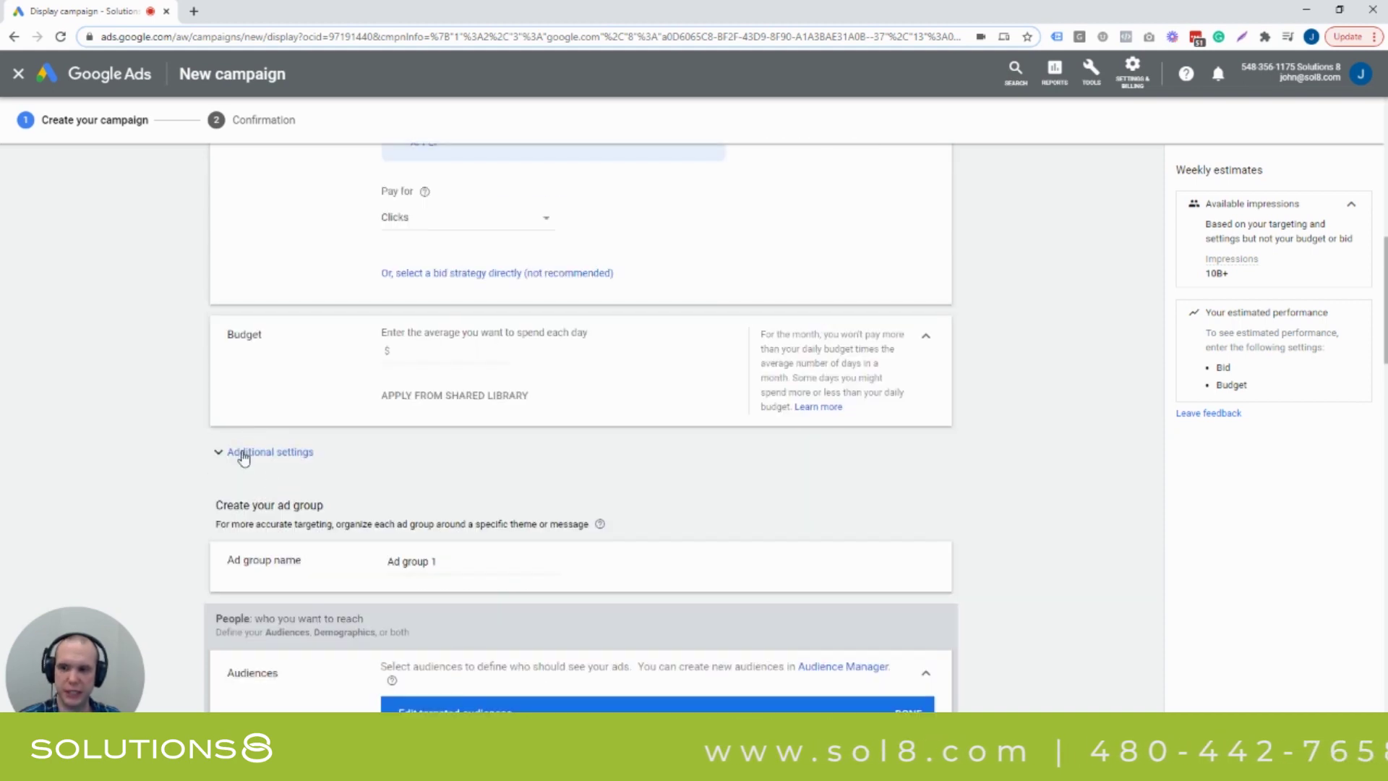
left_click(244, 453)
scroll(831, 533, "down", 2)
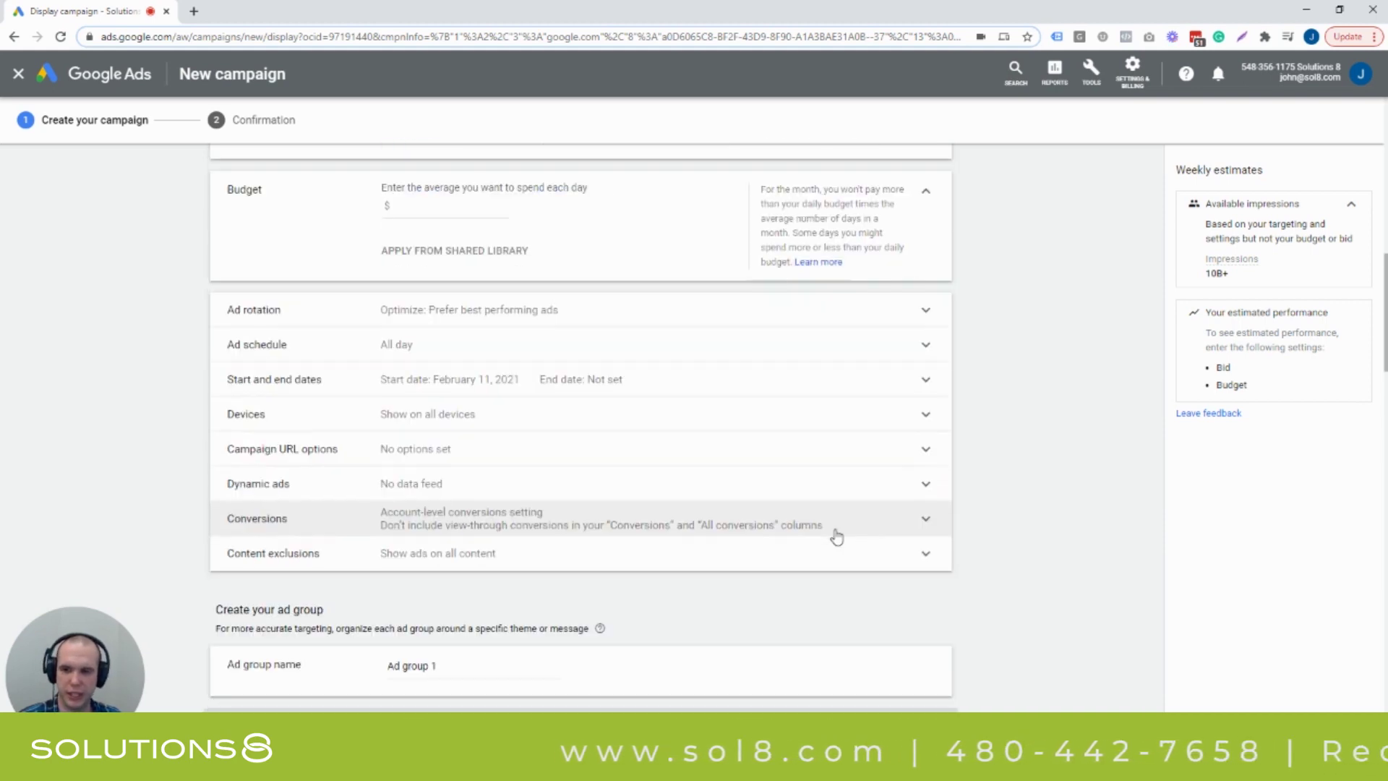
left_click(448, 425)
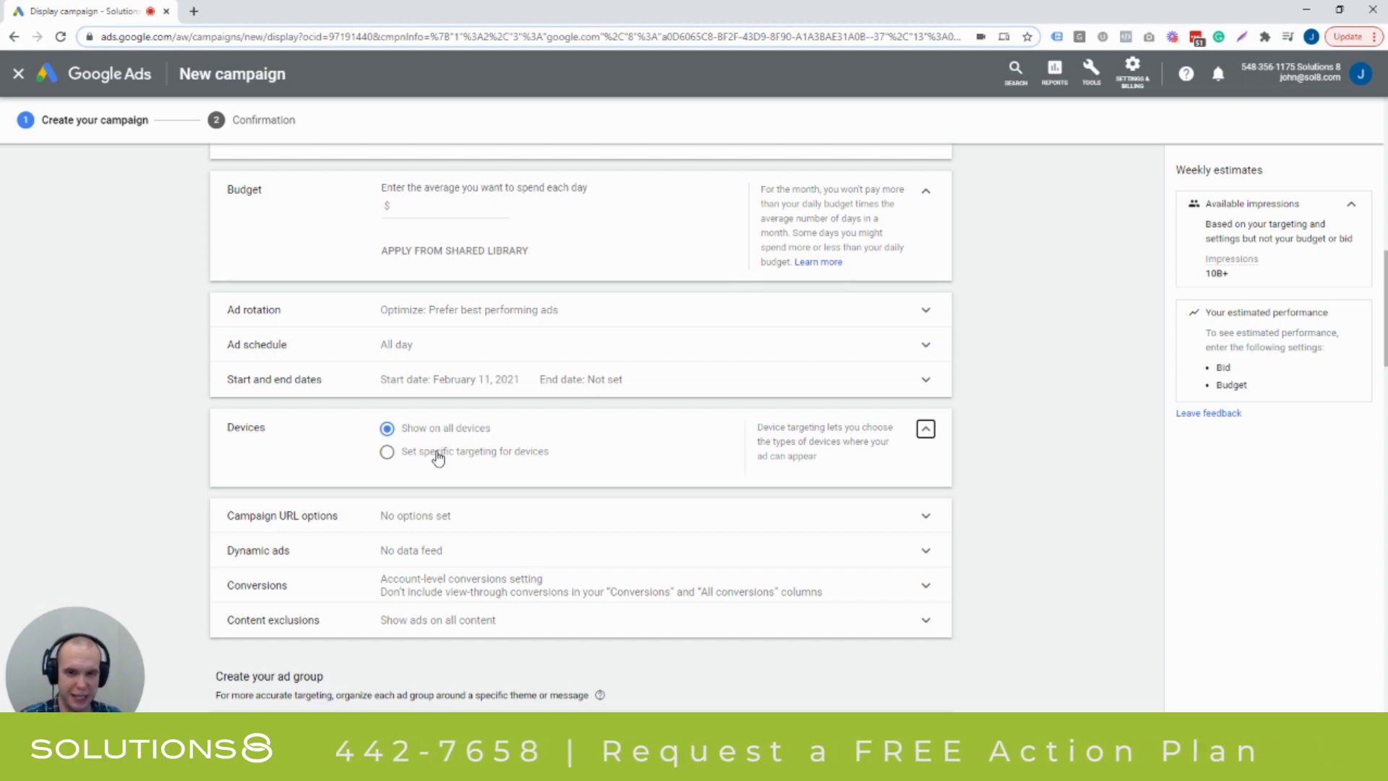
Set specific device targeting to mobile phones and tablets, leaving operating systems unrestricted
left_click(438, 457)
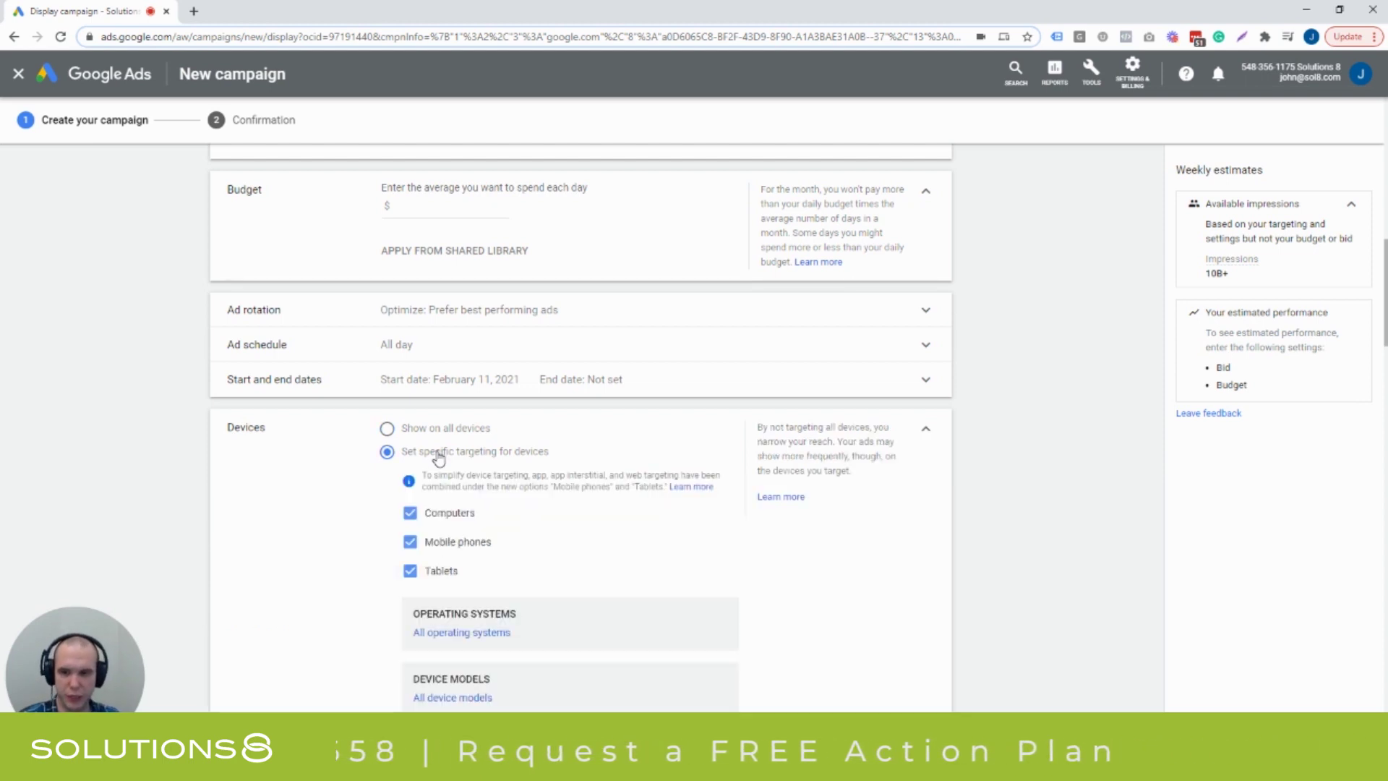
scroll(438, 457, "down", 2)
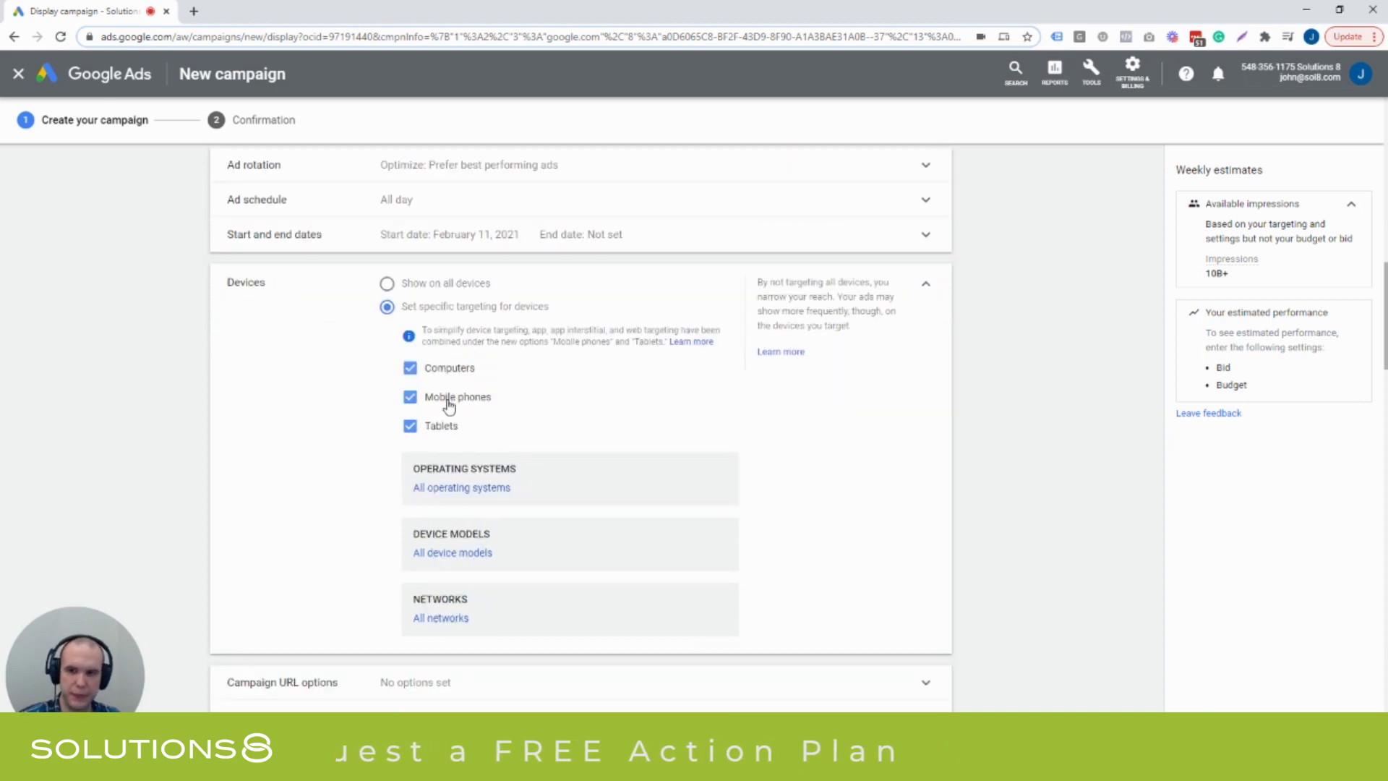
left_click(459, 488)
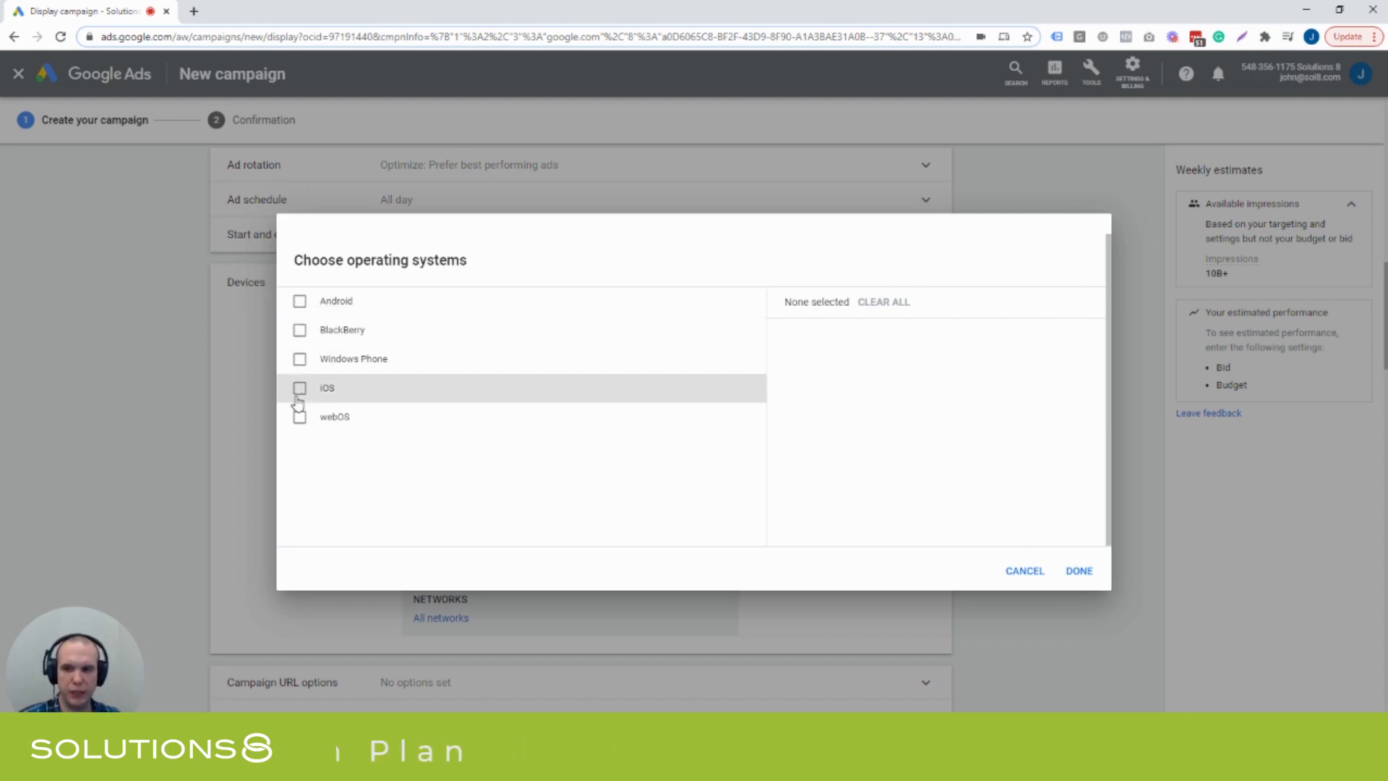
left_click(298, 303)
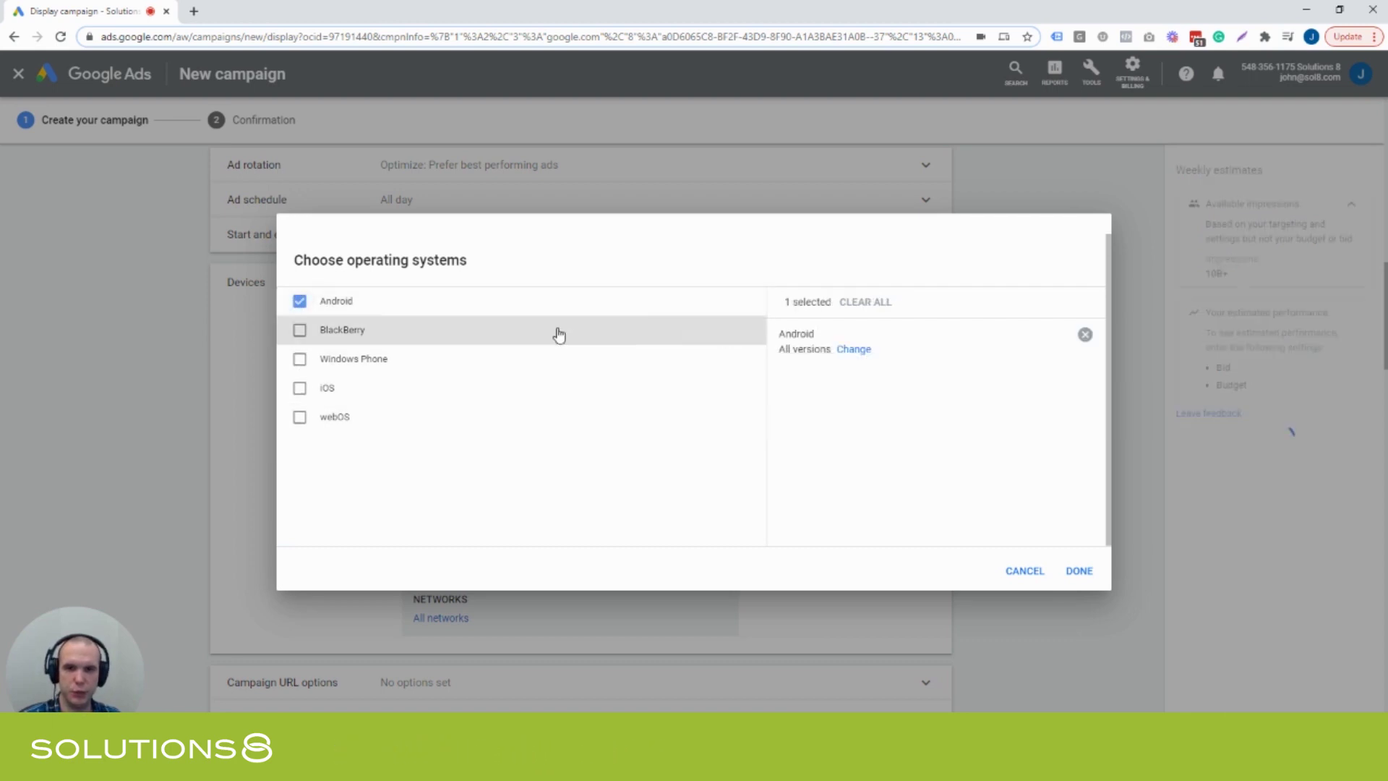
left_click(1084, 336)
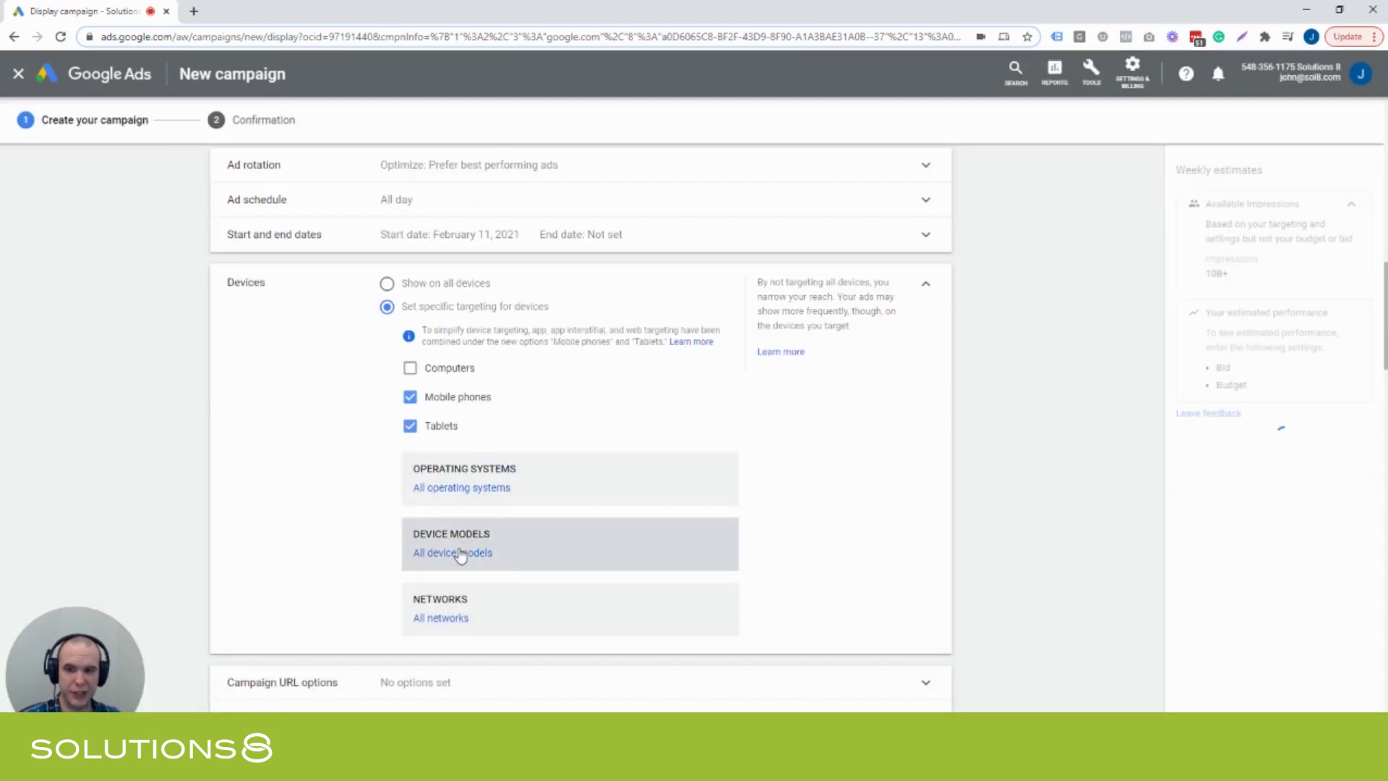
left_click(455, 552)
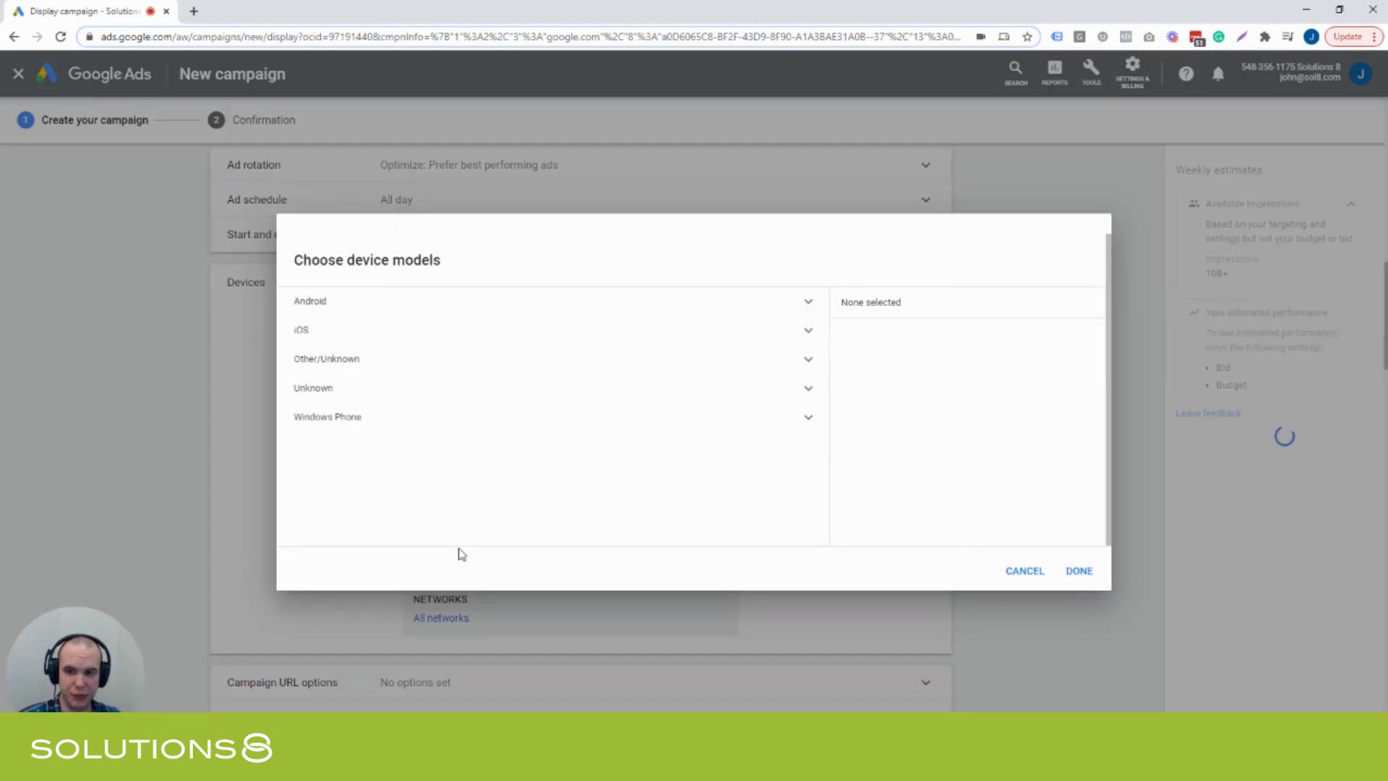
left_click(806, 330)
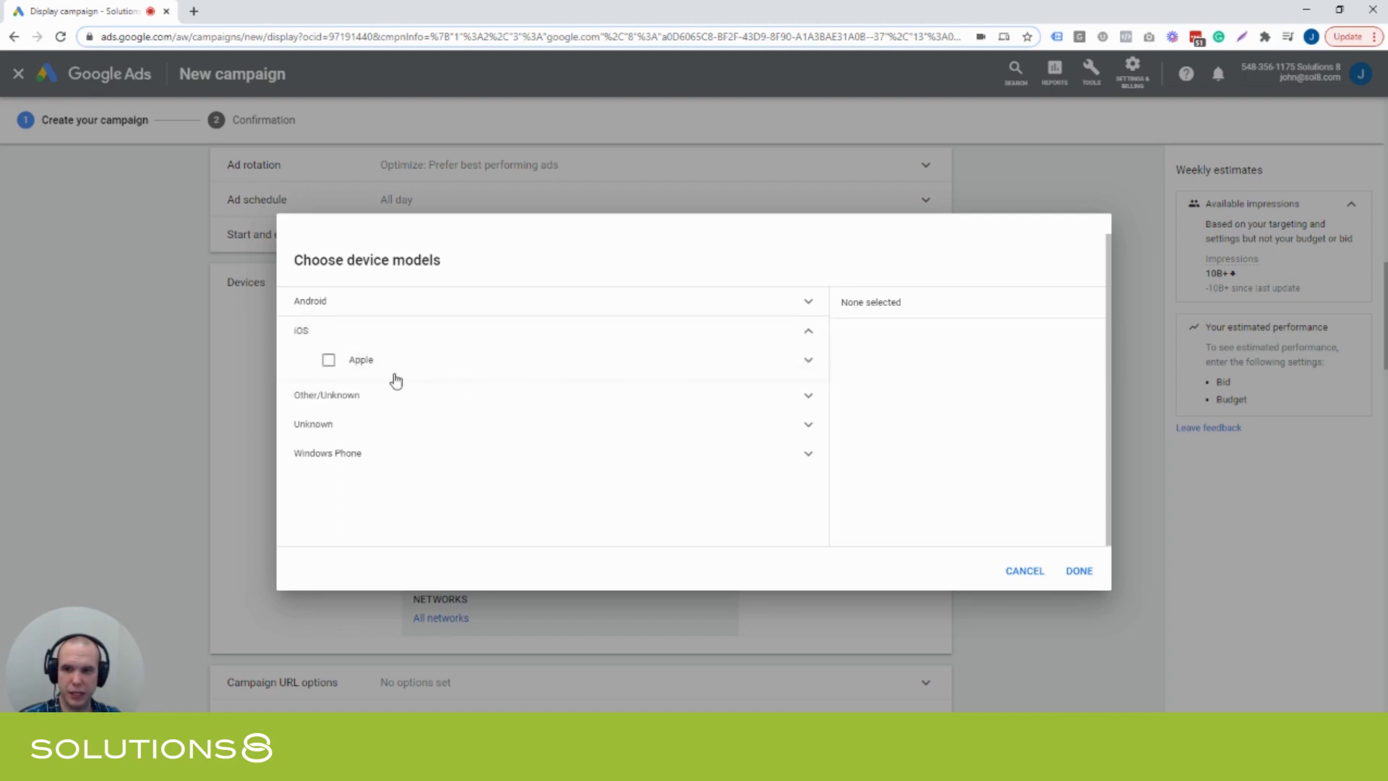
left_click(808, 307)
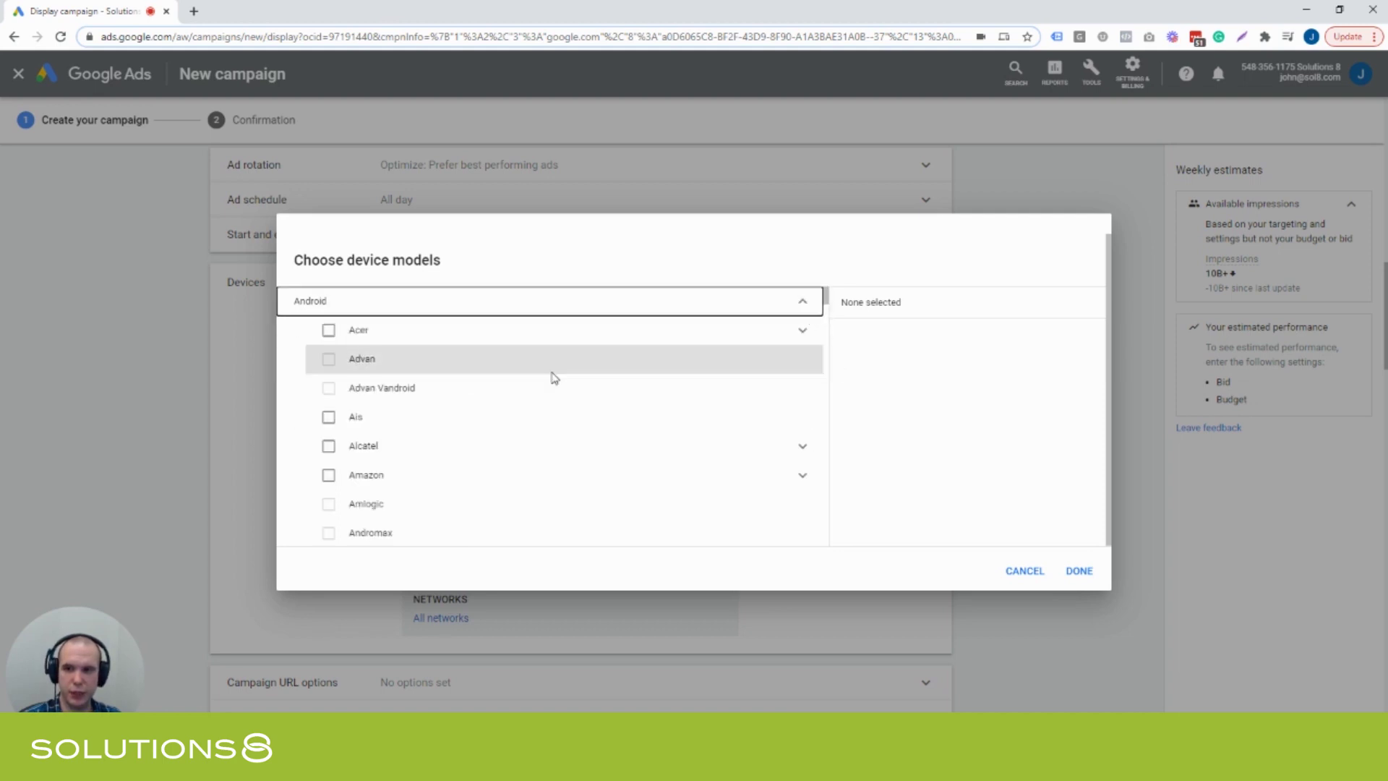
scroll(376, 380, "down", 1)
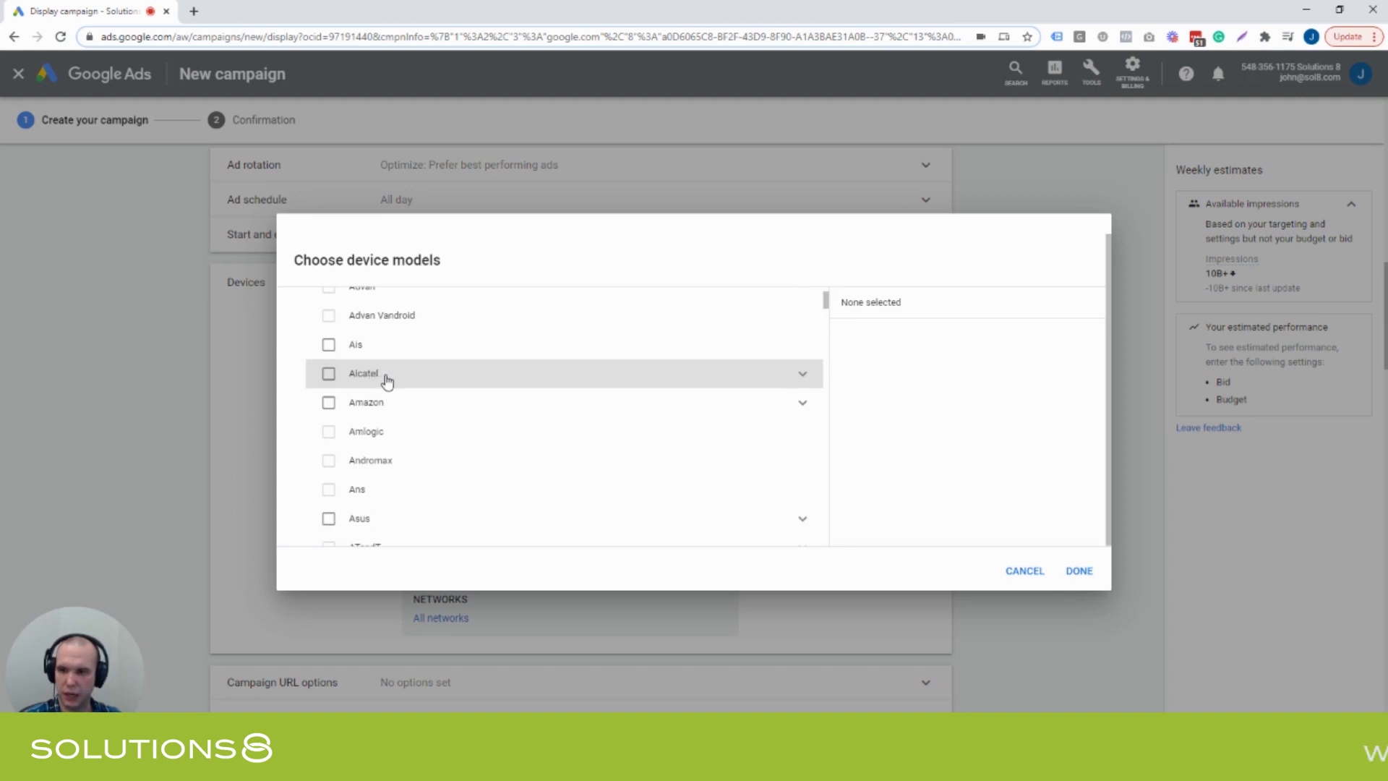
scroll(394, 396, "down", 6)
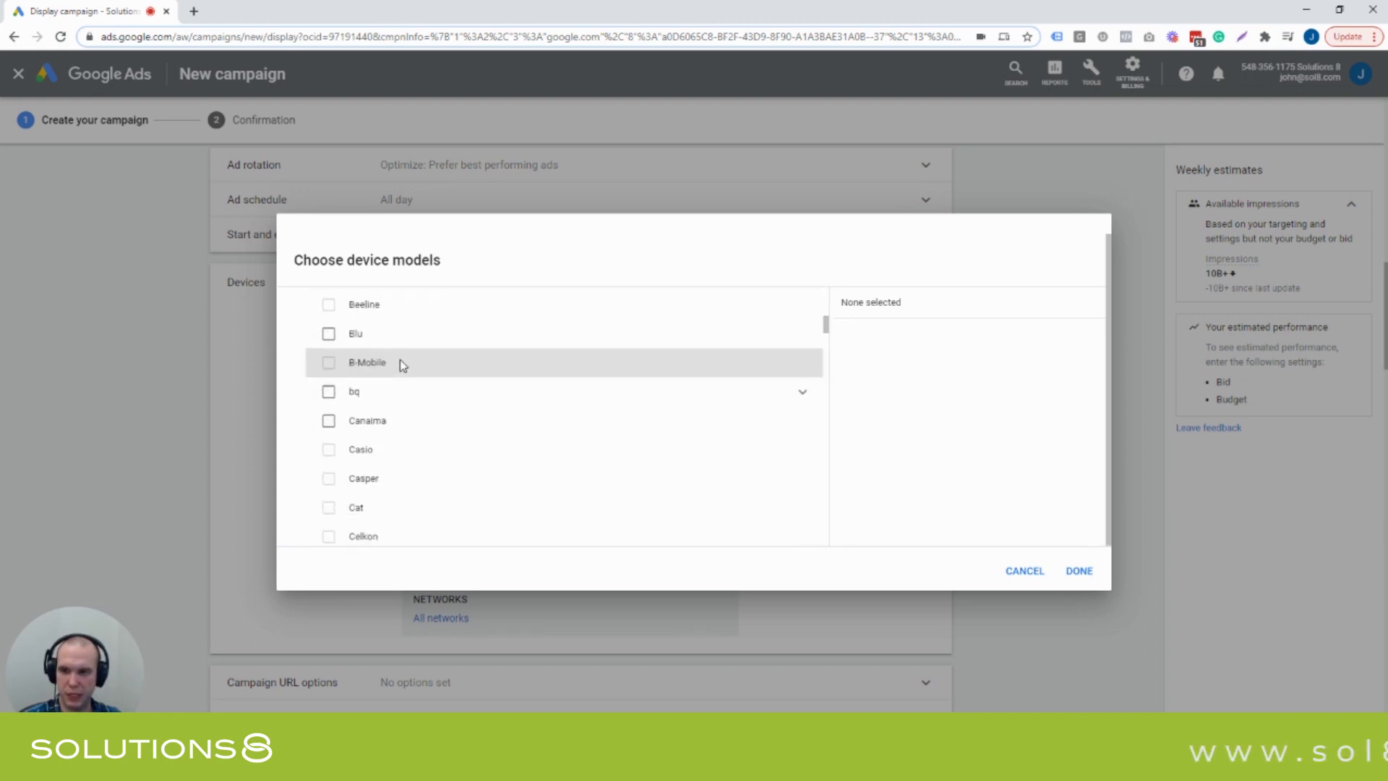
scroll(403, 360, "down", 5)
scroll(405, 359, "up", 3)
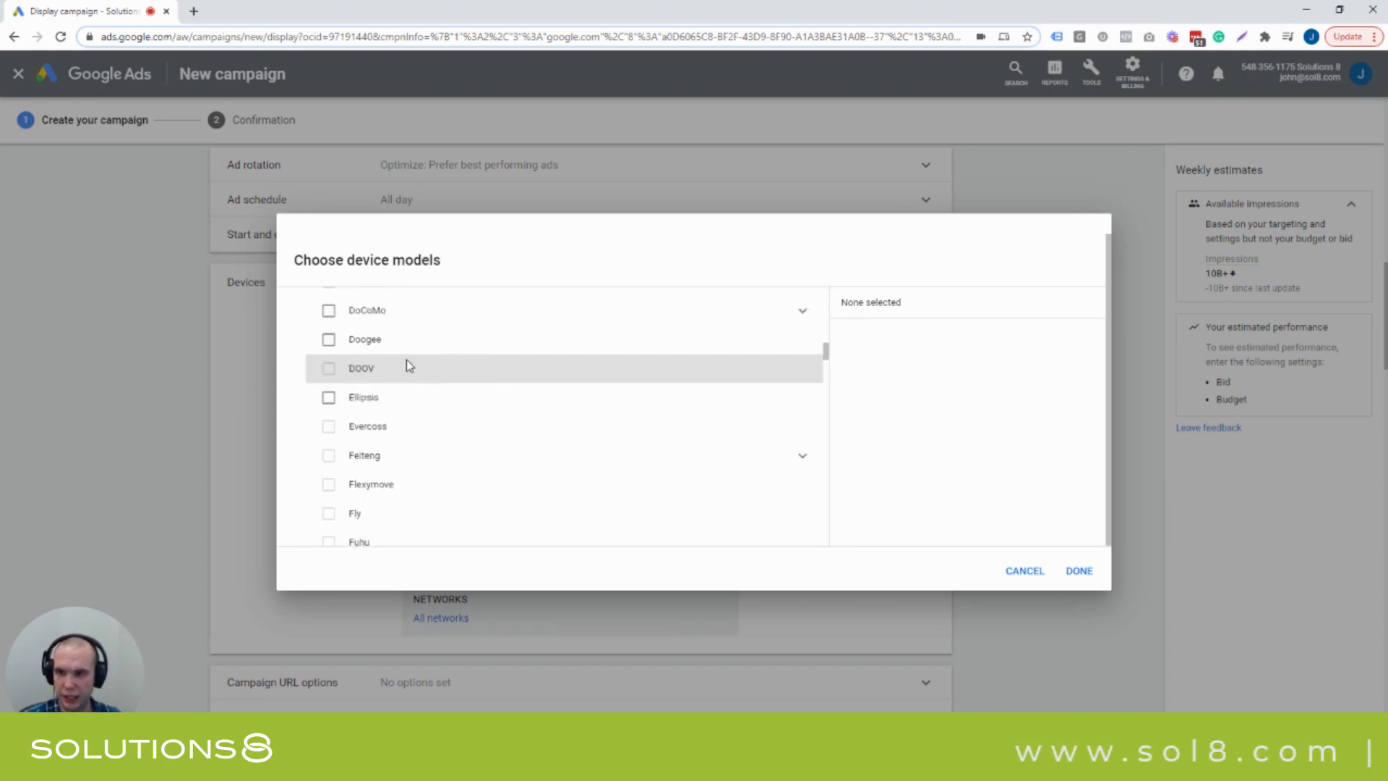
scroll(407, 360, "up", 3)
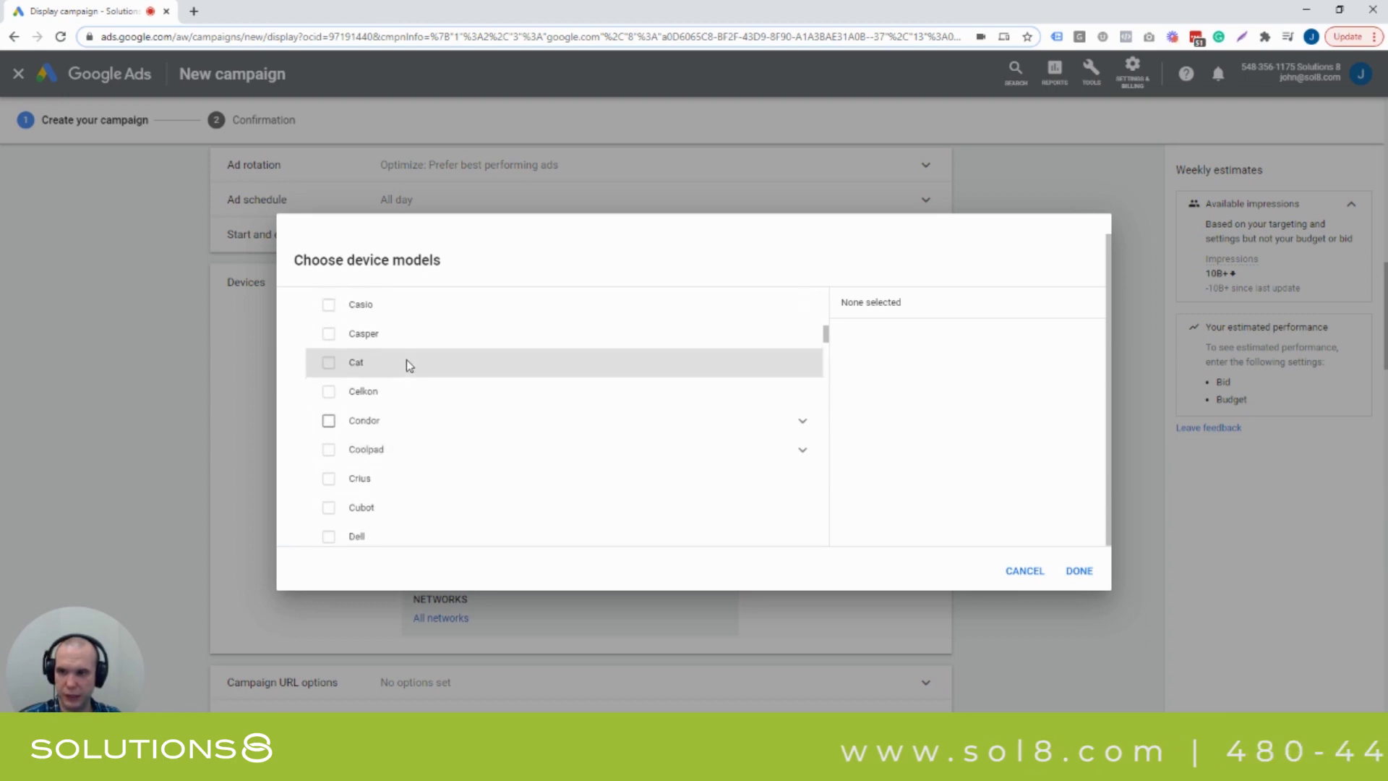
scroll(402, 397, "down", 3)
scroll(403, 399, "up", 3)
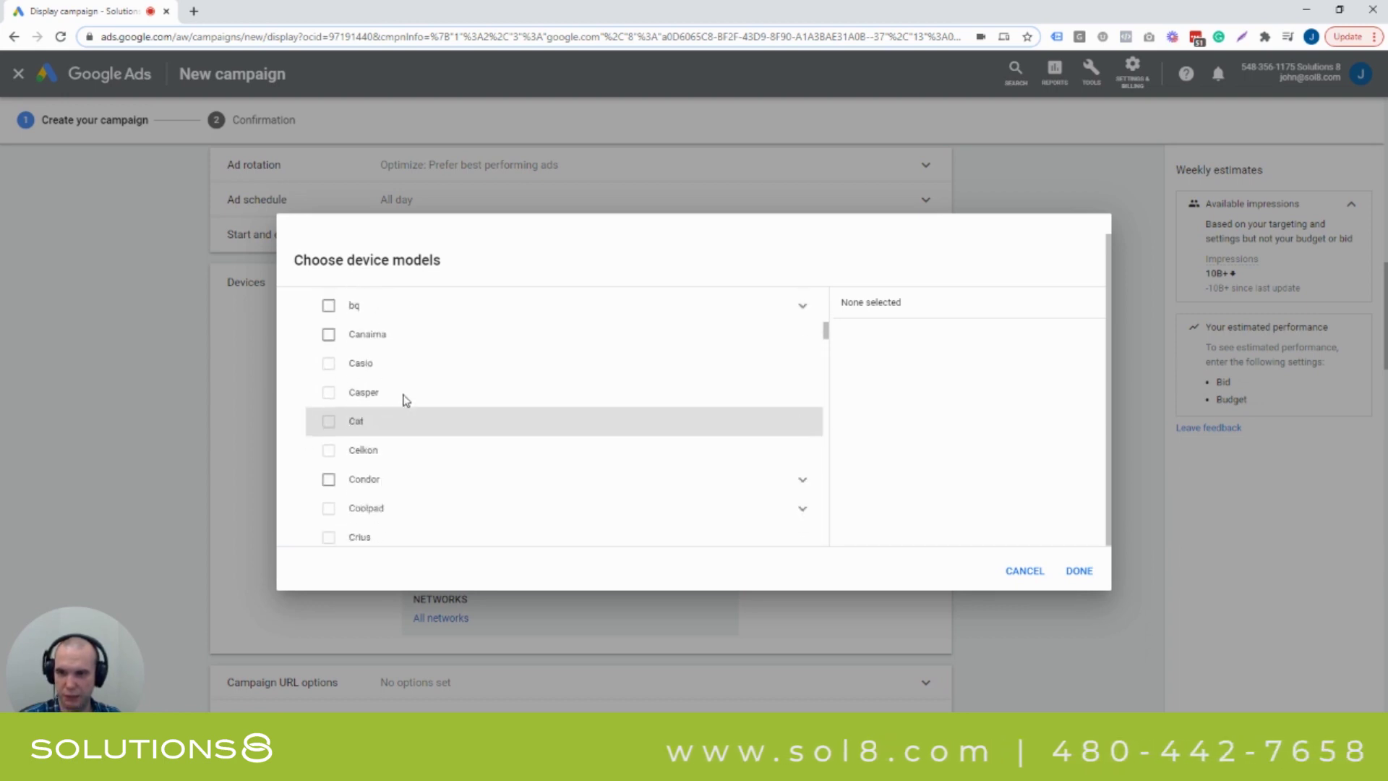
scroll(675, 466, "down", 6)
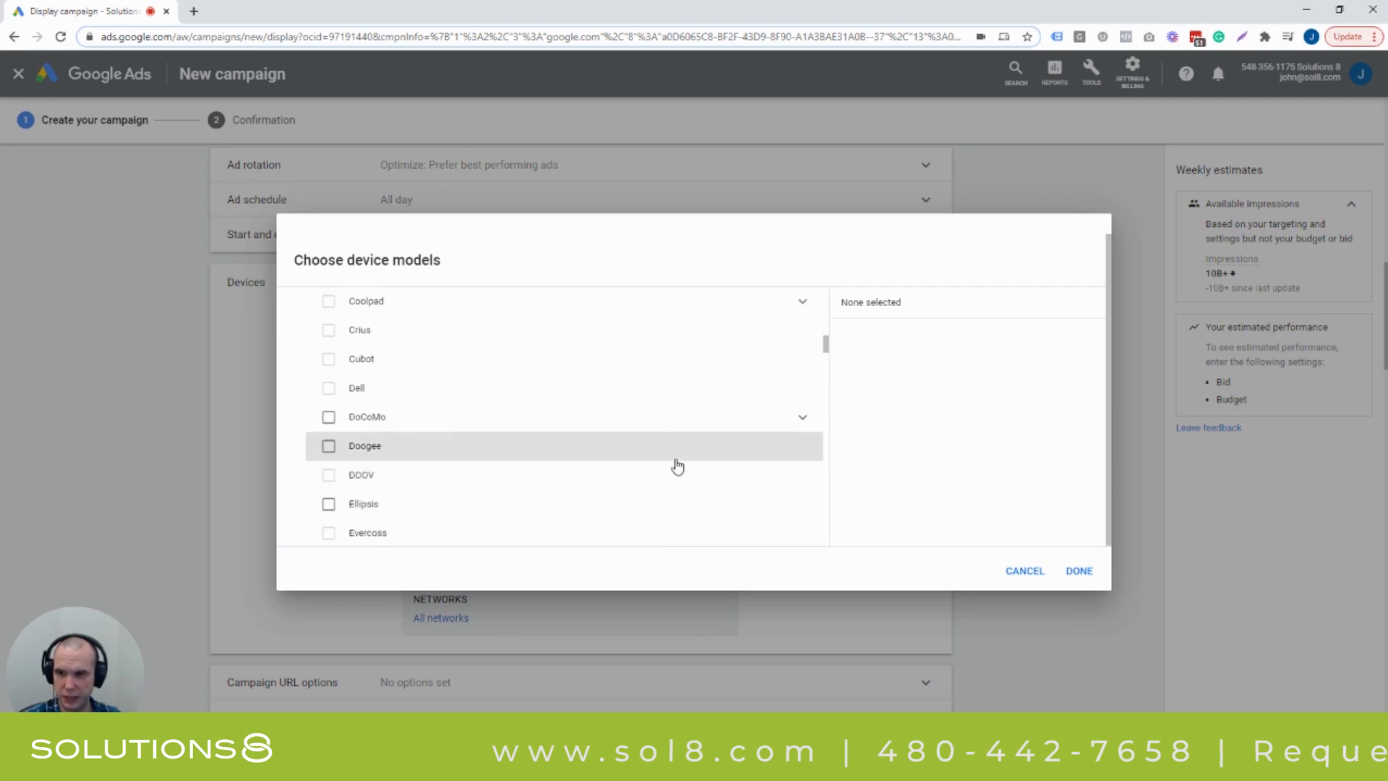
scroll(671, 457, "down", 10)
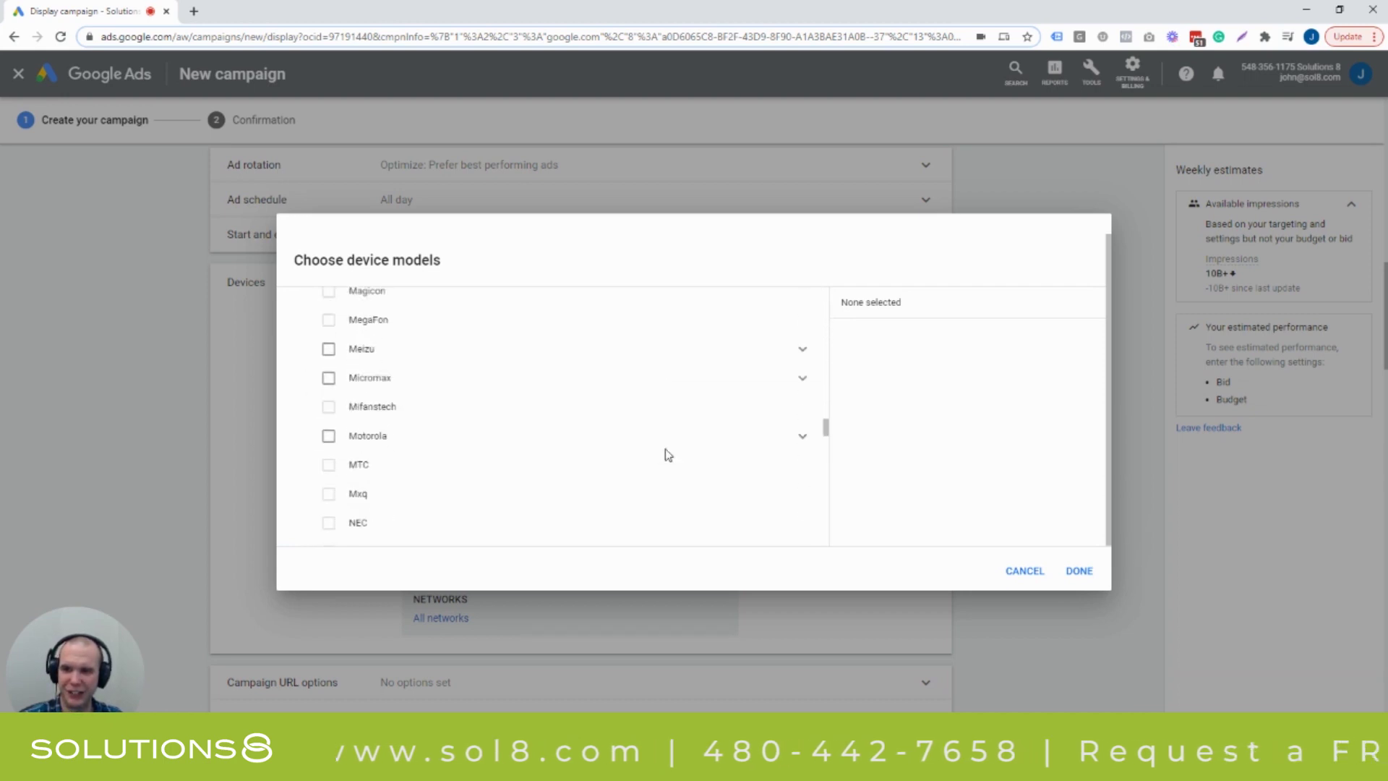
scroll(675, 459, "down", 4)
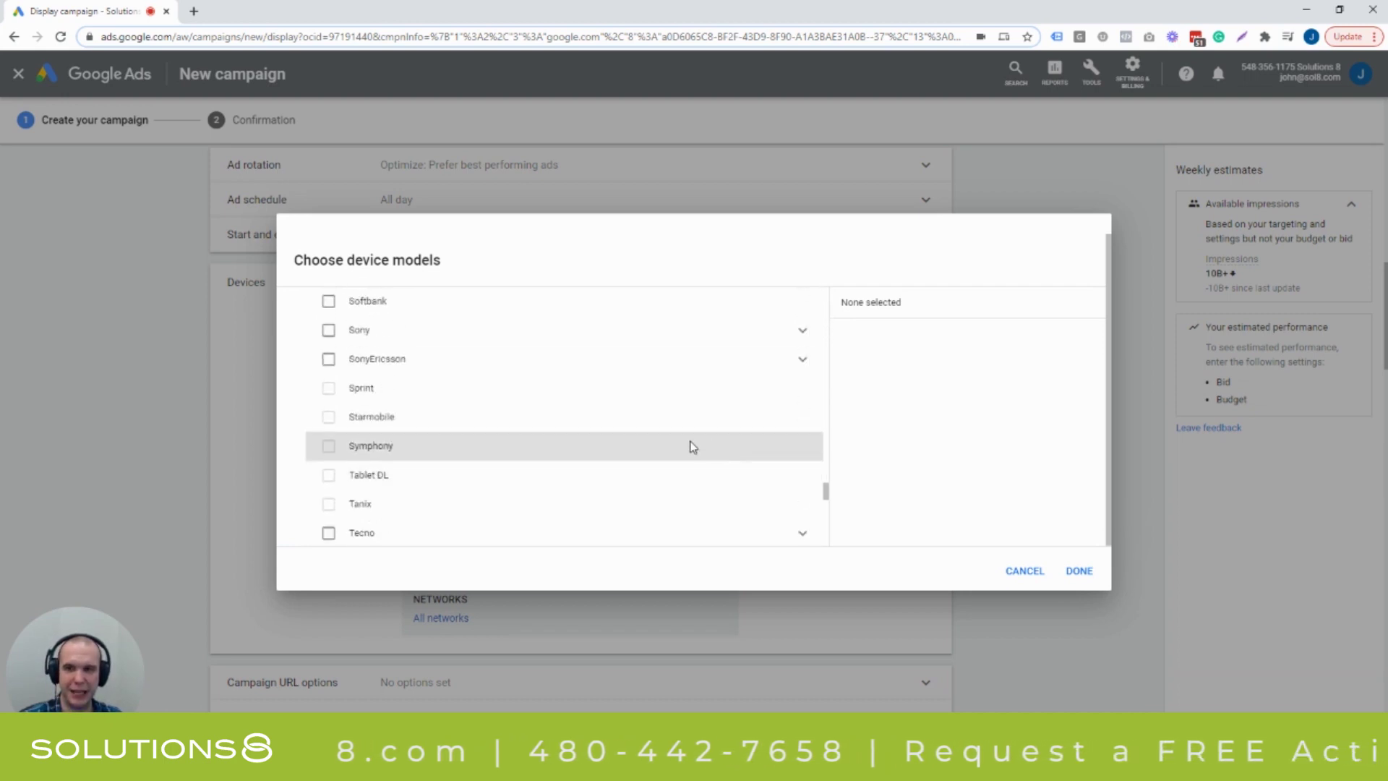
scroll(688, 446, "up", 1)
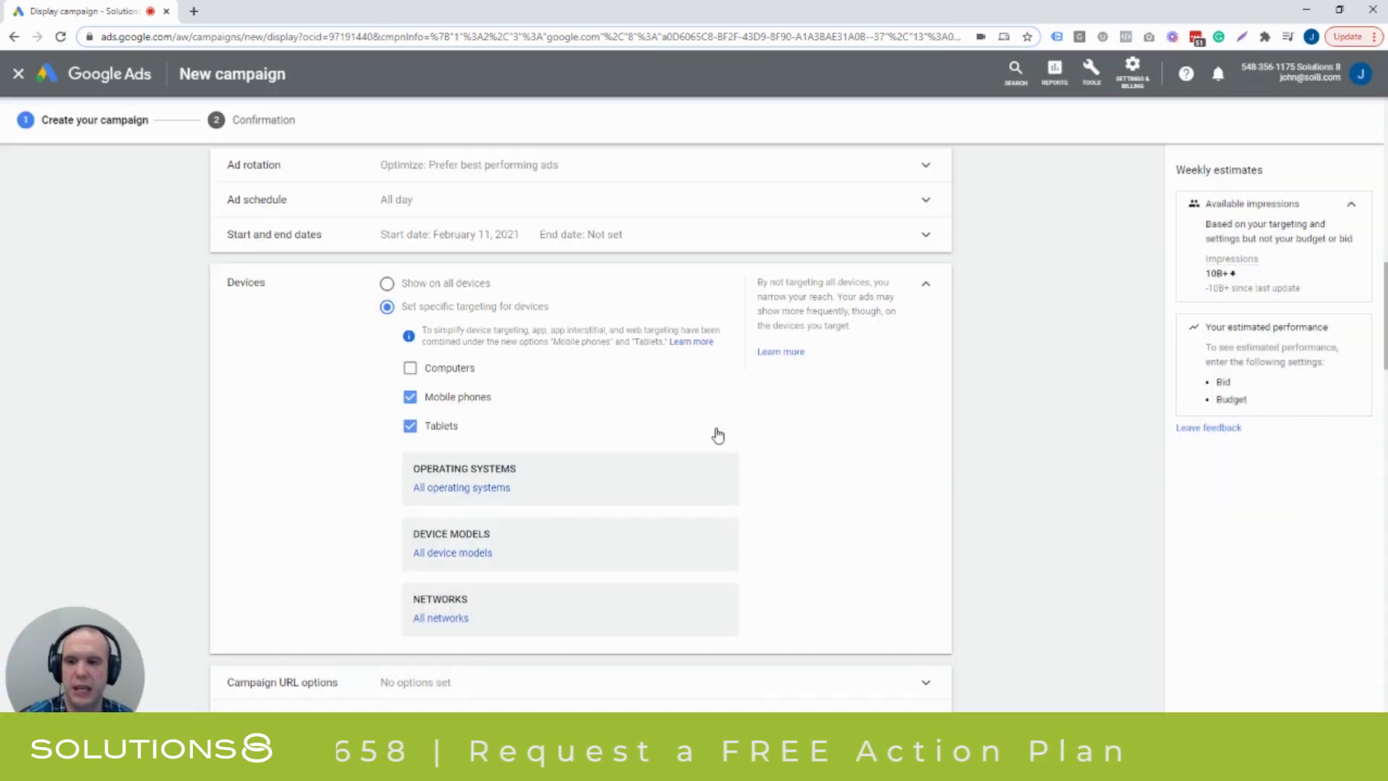
left_click(1012, 571)
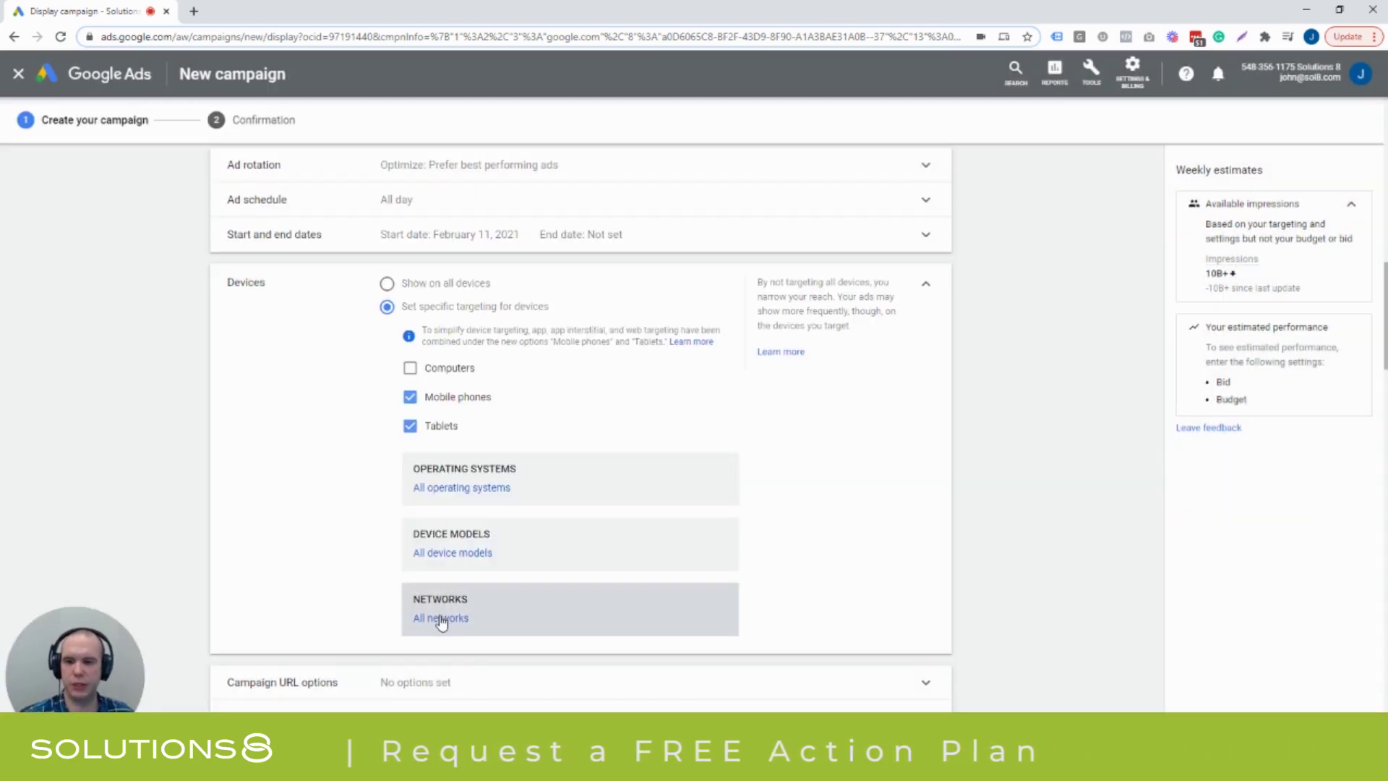
left_click(440, 617)
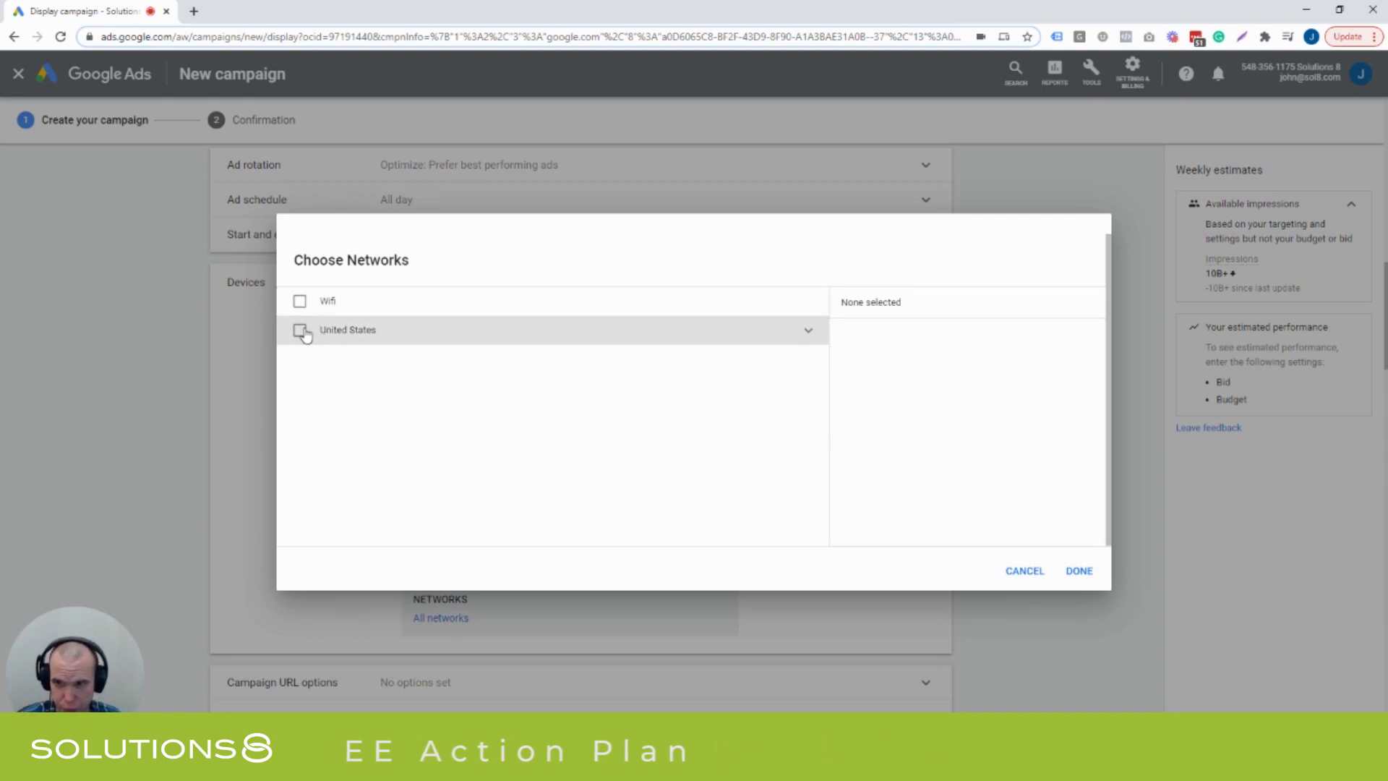
left_click(805, 343)
scroll(505, 477, "down", 1)
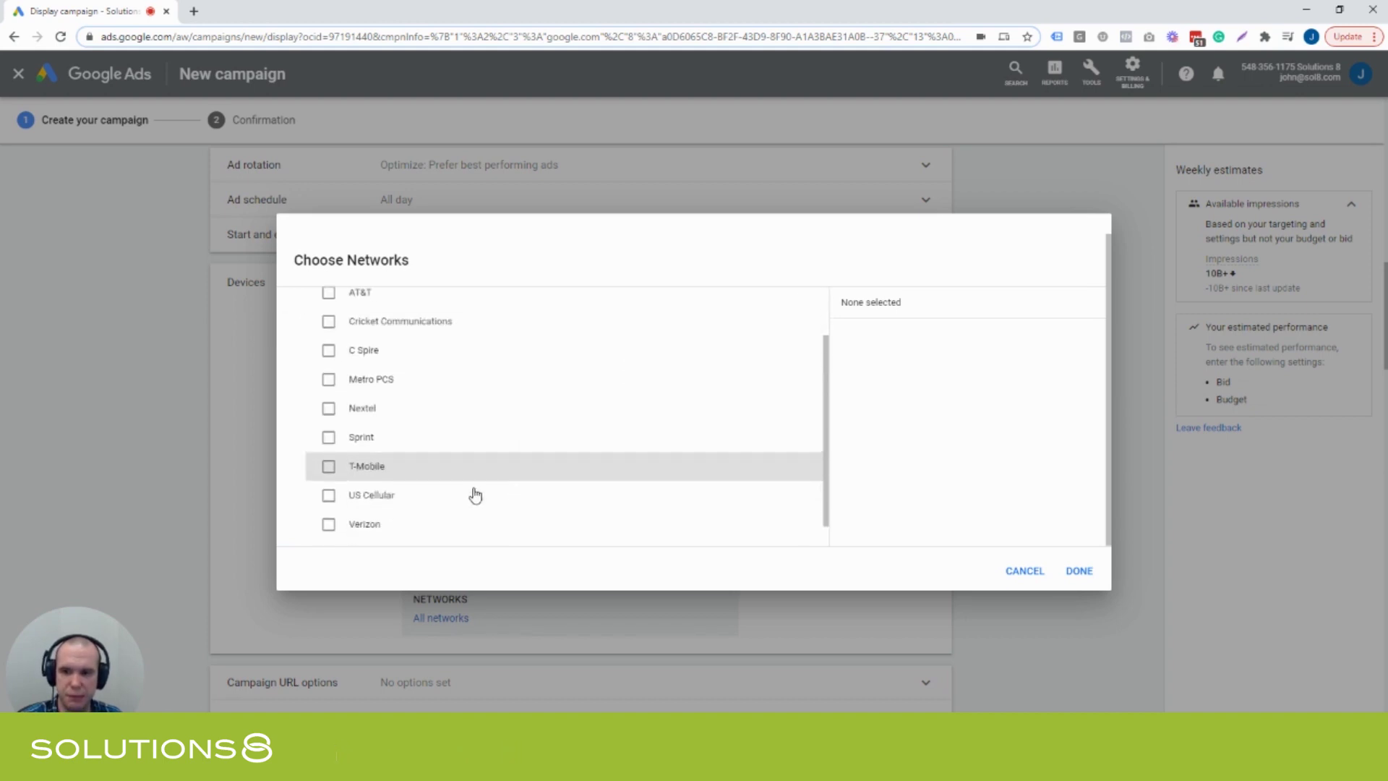
scroll(360, 466, "up", 1)
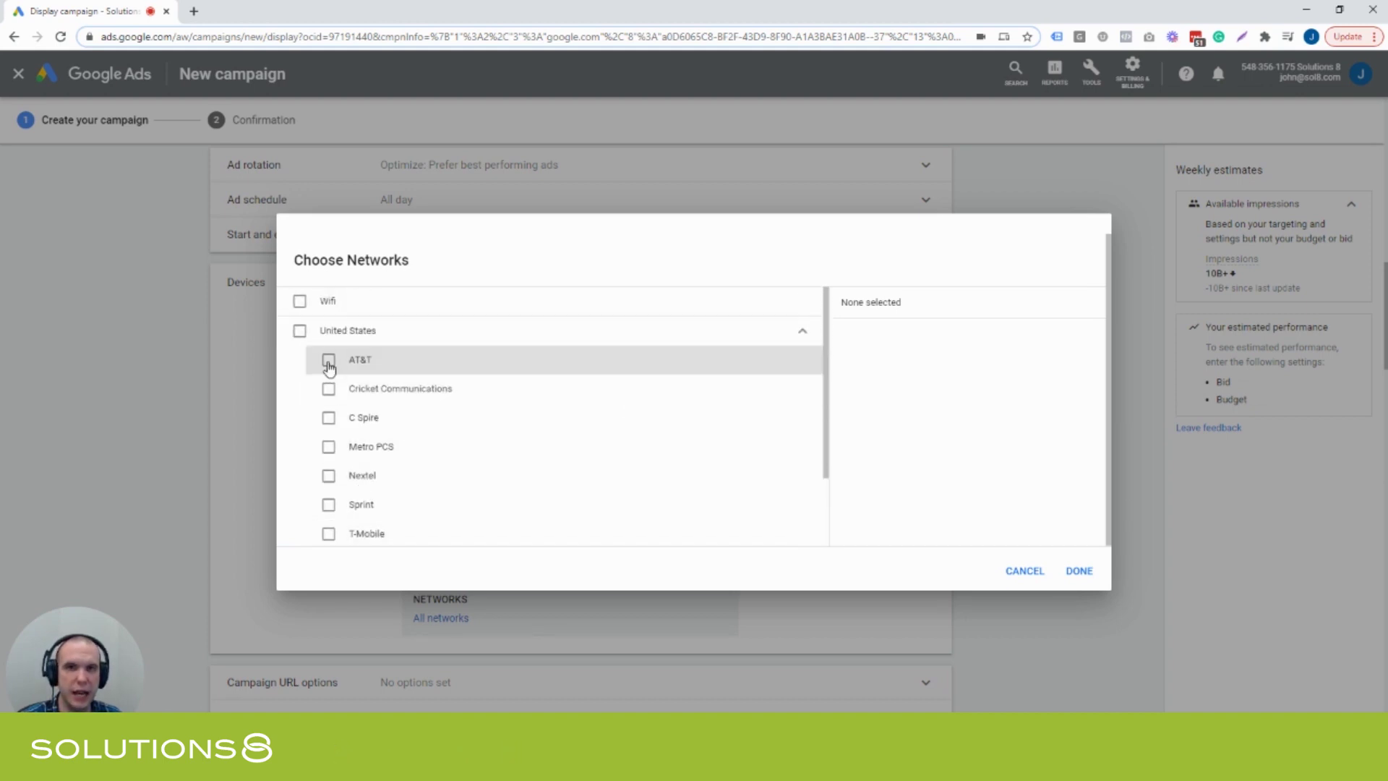
left_click(299, 330)
scroll(376, 412, "down", 2)
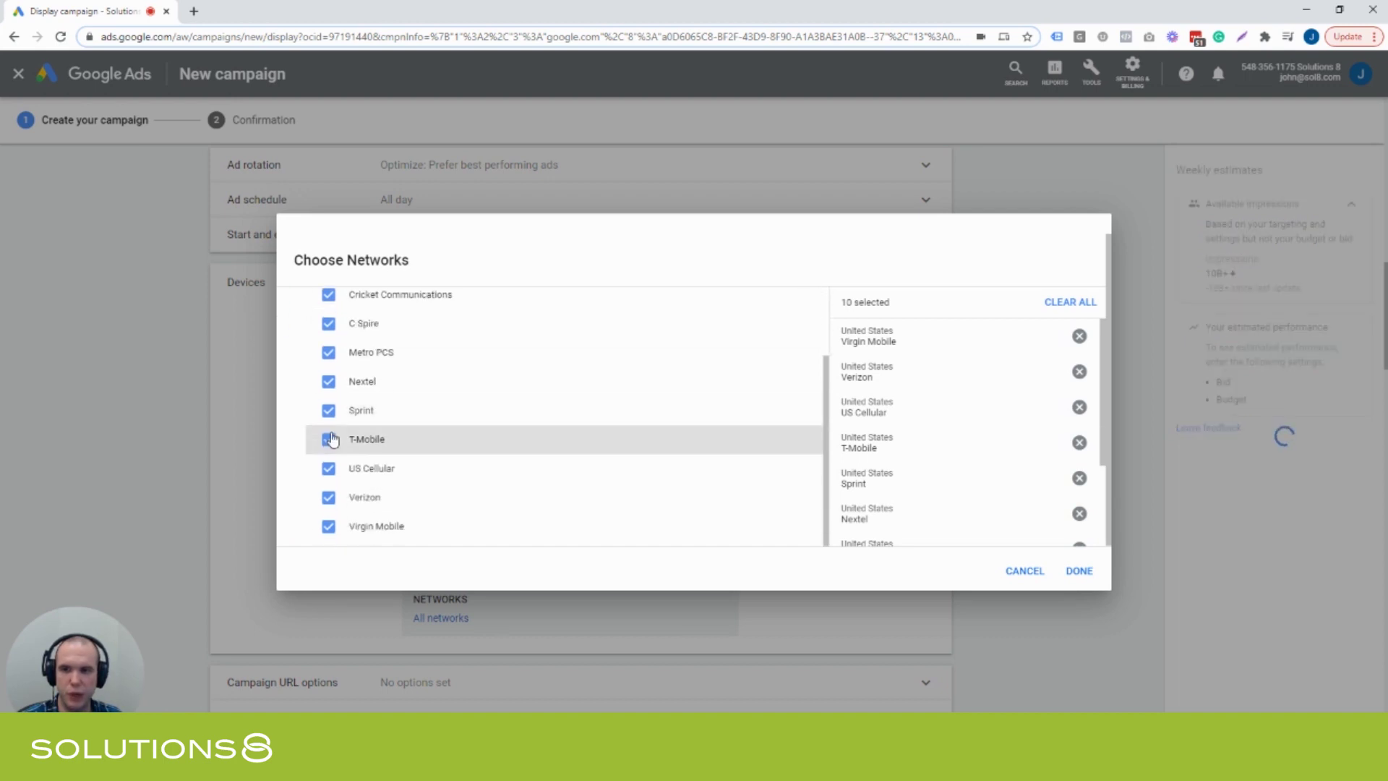
left_click(330, 439)
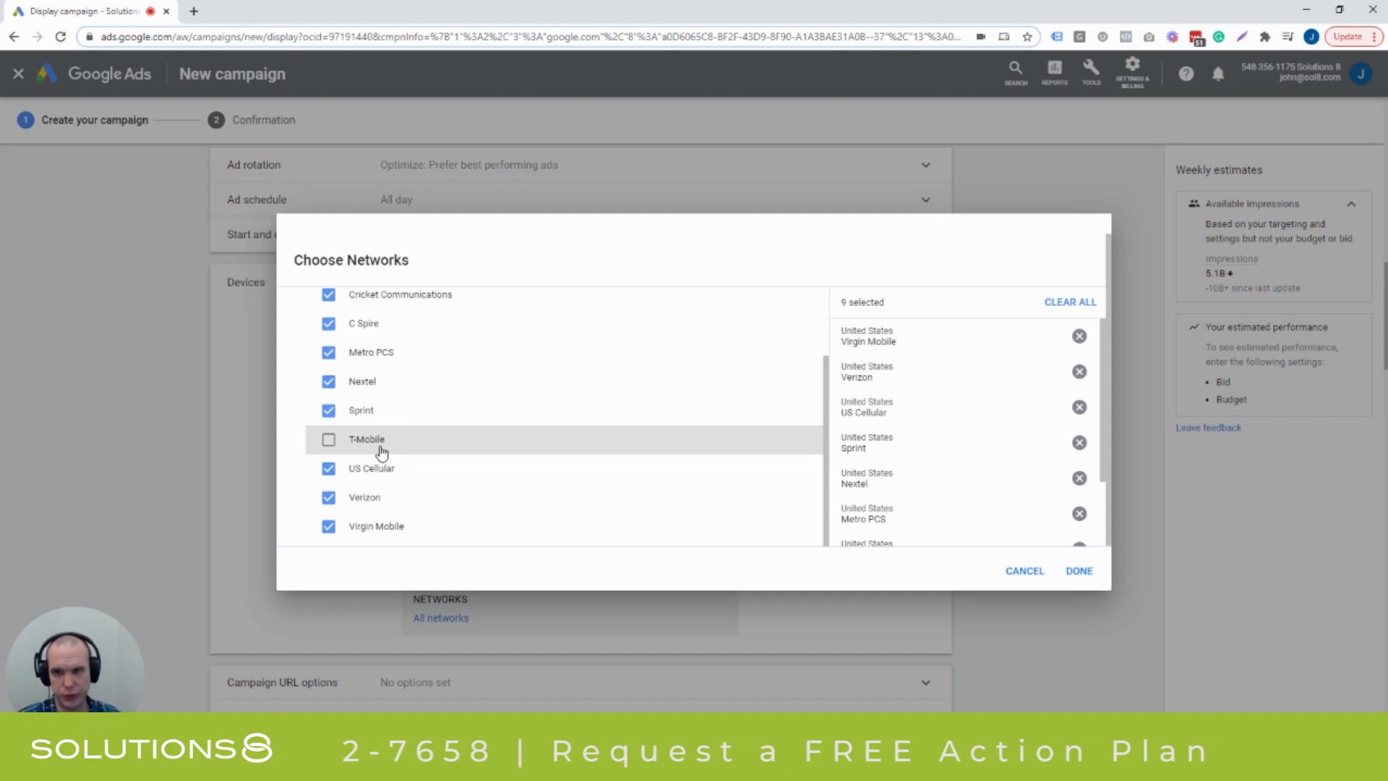
left_click(1024, 571)
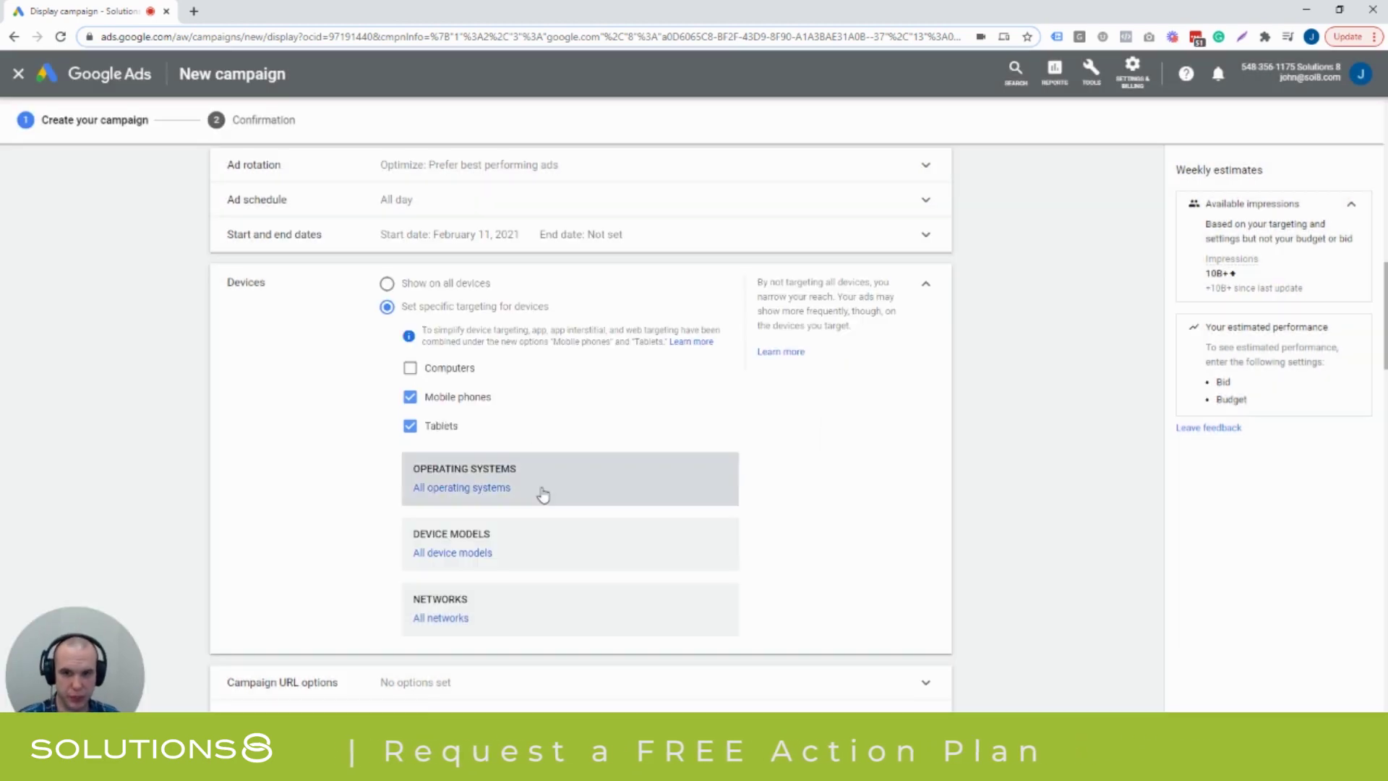
scroll(542, 477, "down", 1)
scroll(514, 484, "down", 2)
scroll(492, 434, "up", 3)
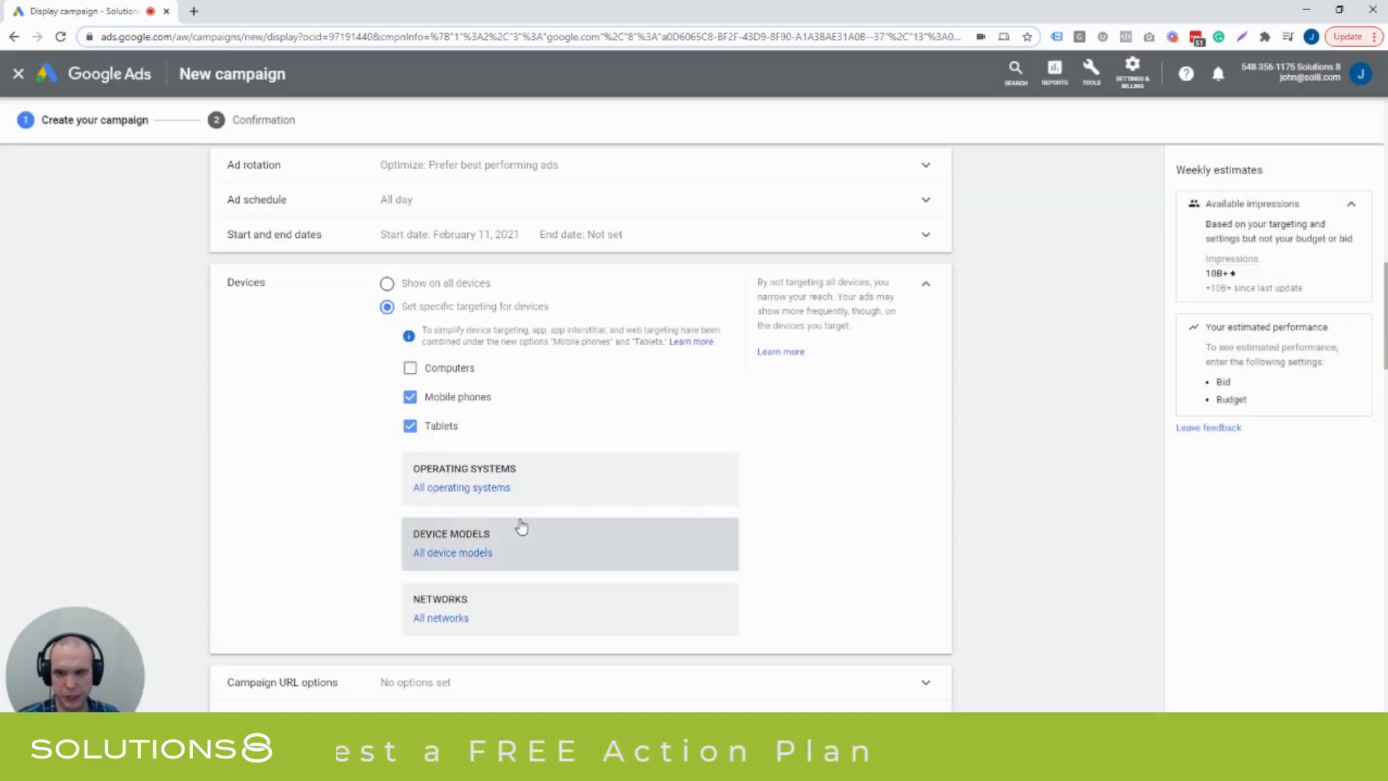
scroll(521, 526, "up", 2)
scroll(527, 524, "down", 2)
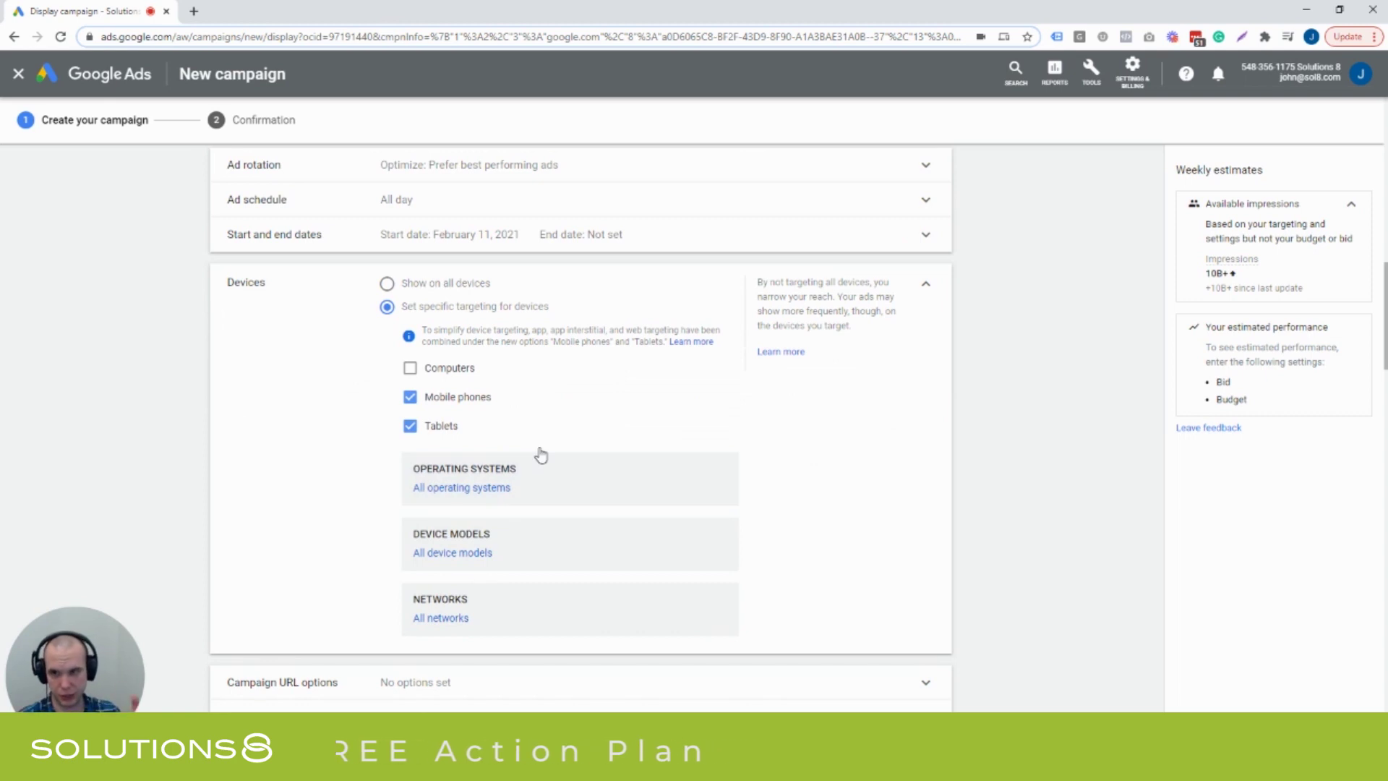